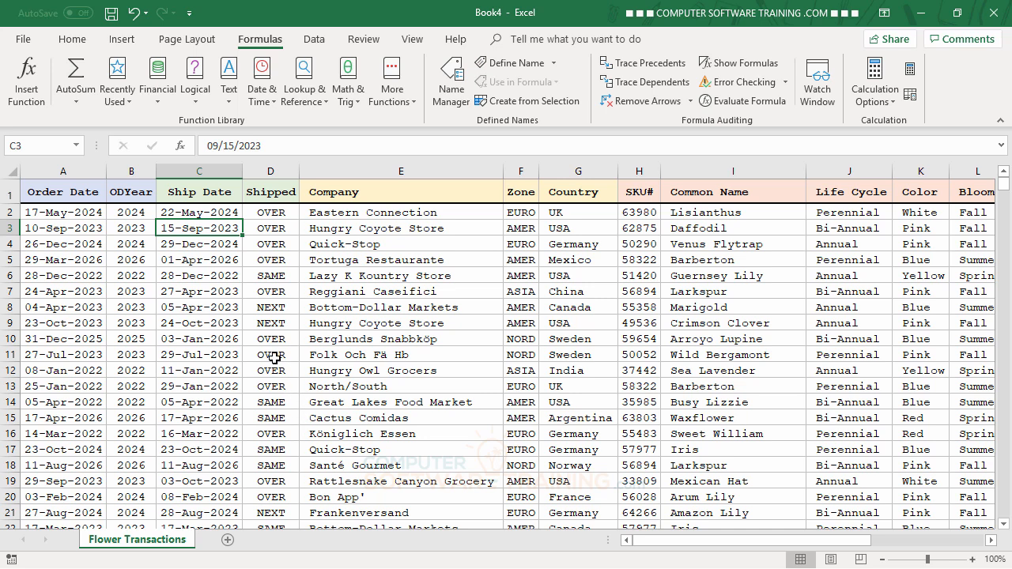
- Create a PivotTable from the Flower Transactions data on a new worksheet
click(270, 213)
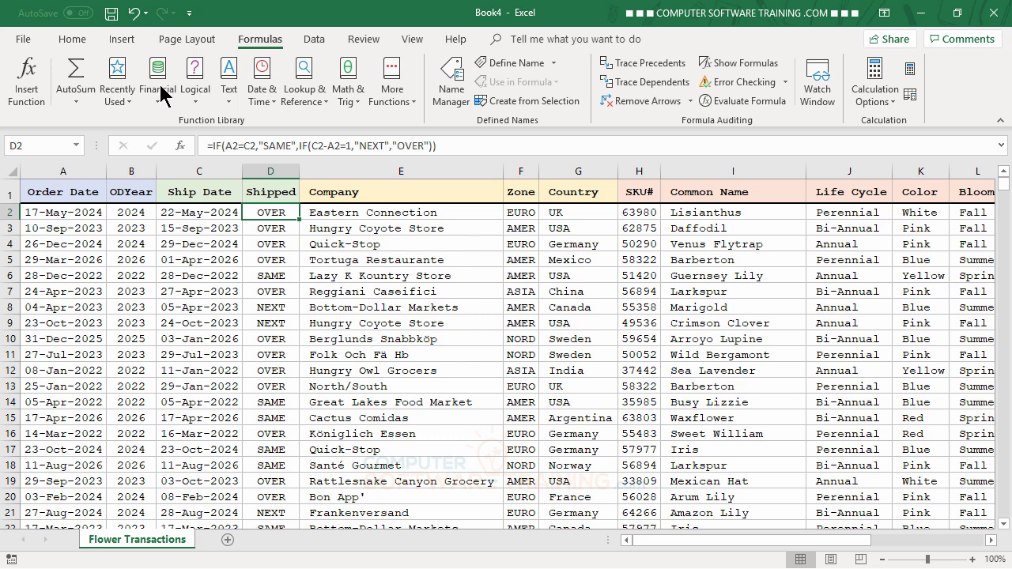
click(127, 44)
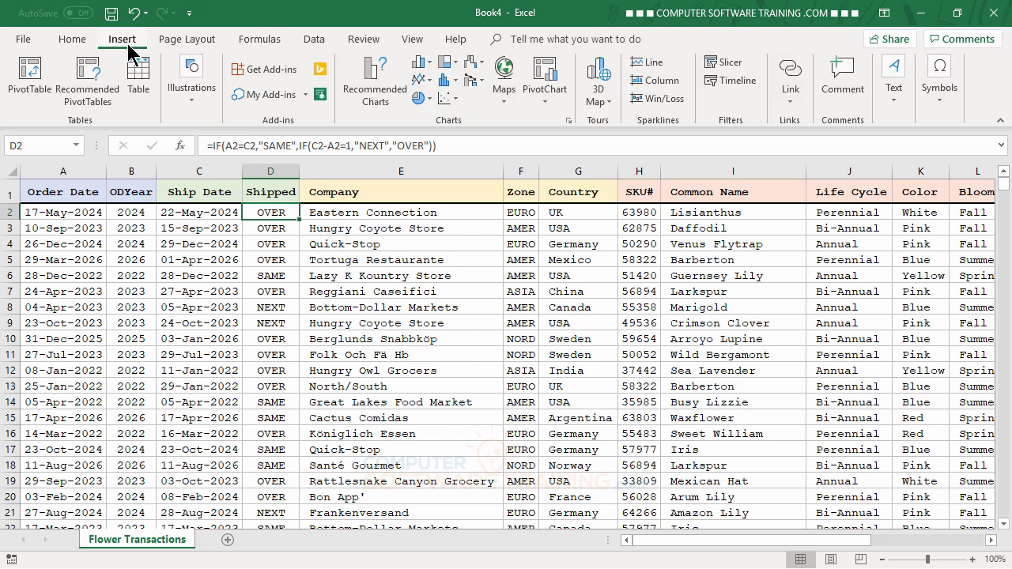
click(32, 75)
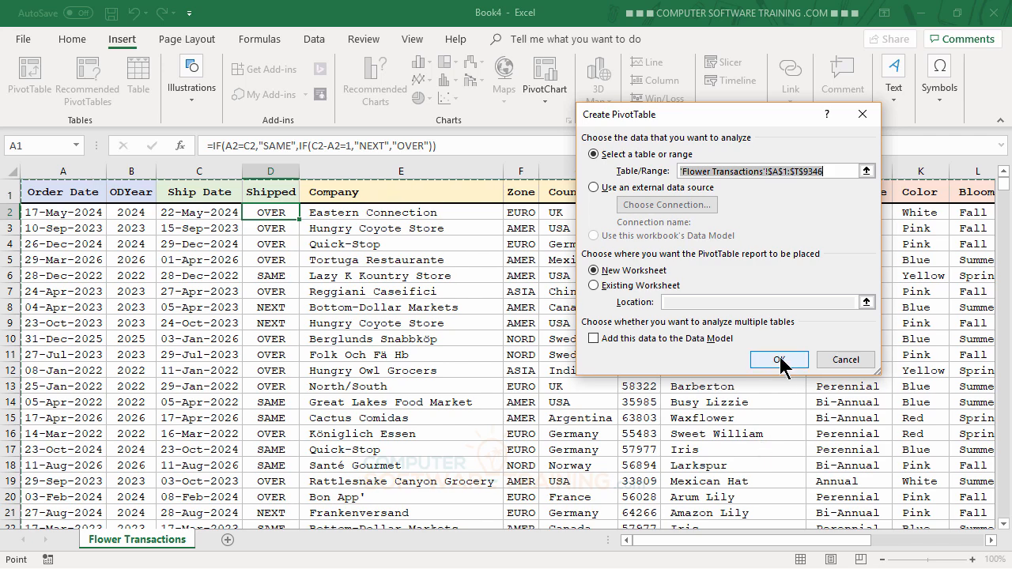
click(779, 361)
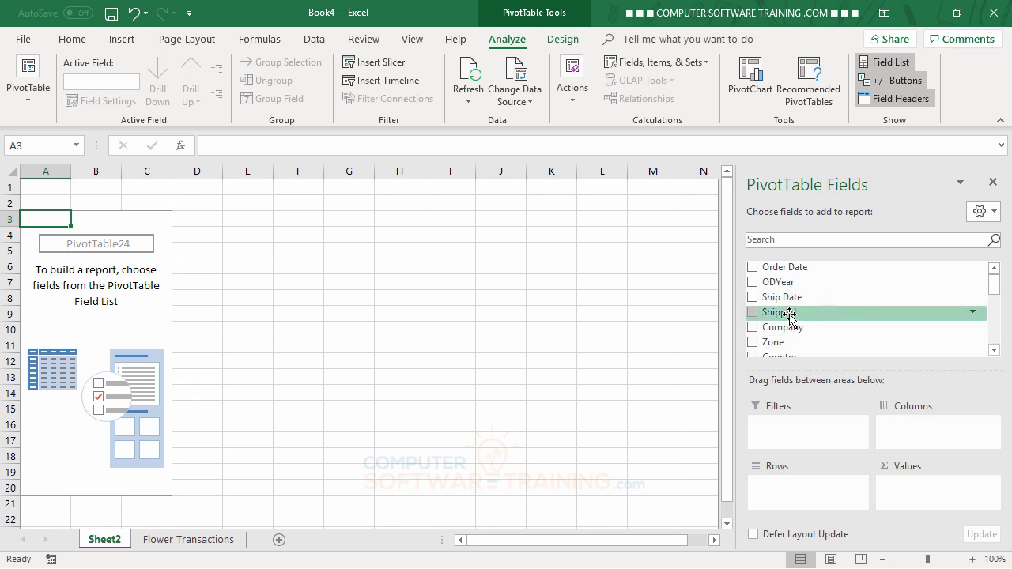
- Lay out the PivotTable with Shipped as rows, Zone as columns and the sum of TSale as values
drag(791, 320, 800, 498)
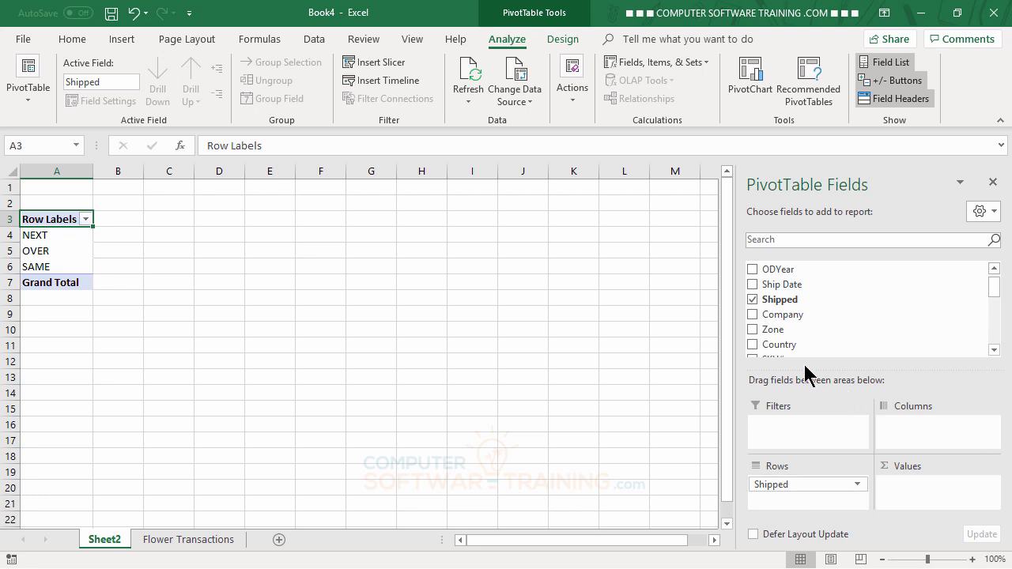
drag(778, 332, 914, 419)
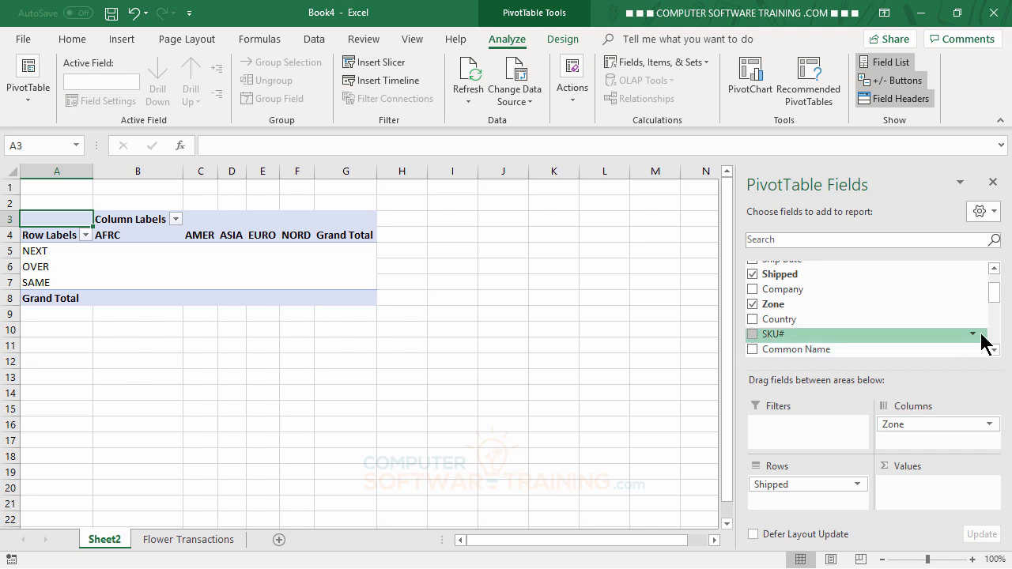
drag(994, 305, 995, 337)
drag(779, 298, 922, 492)
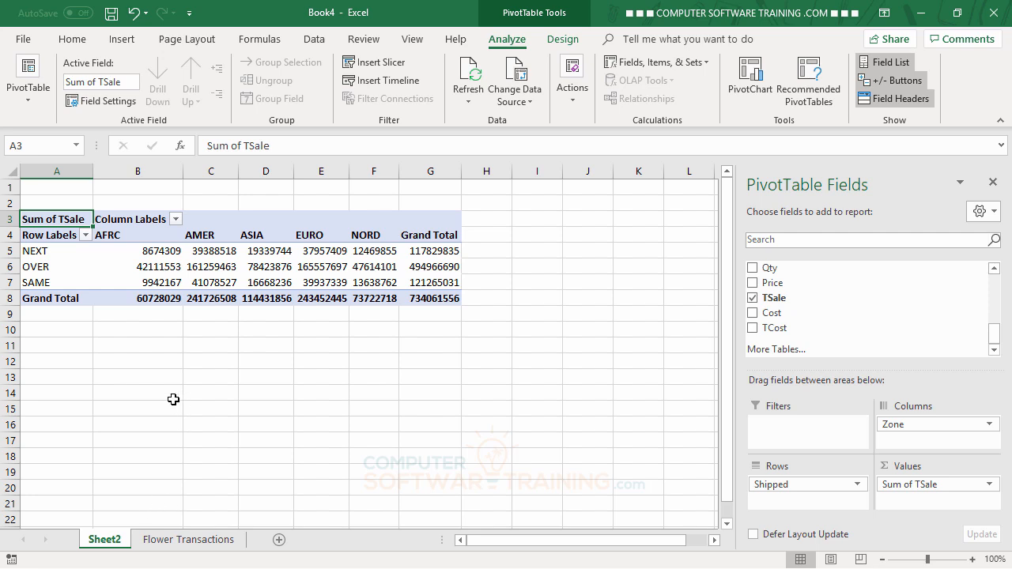
- Format all PivotTable values, including the grand totals, with comma separators and no decimal places
mouse_move(158, 285)
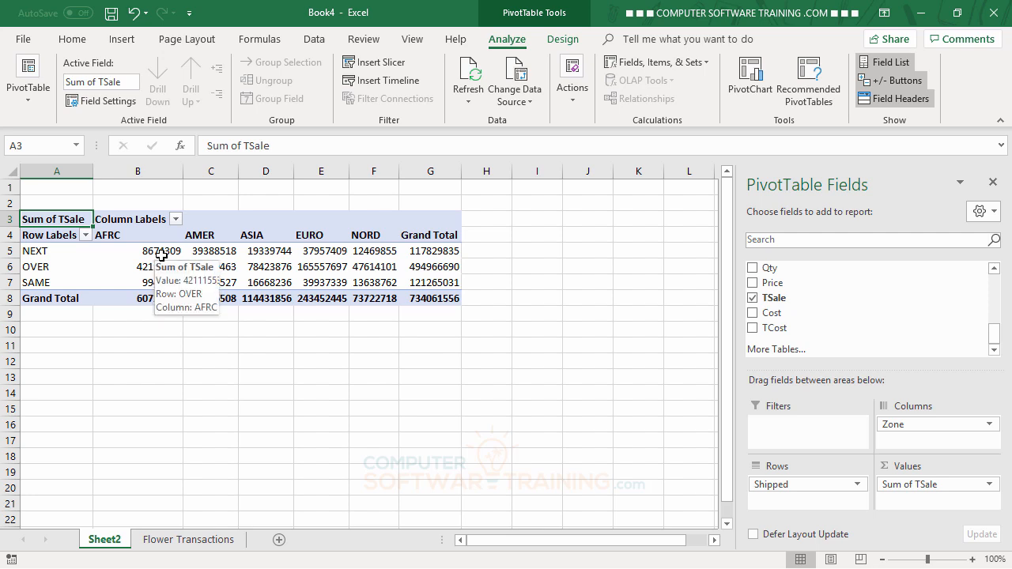
mouse_move(161, 255)
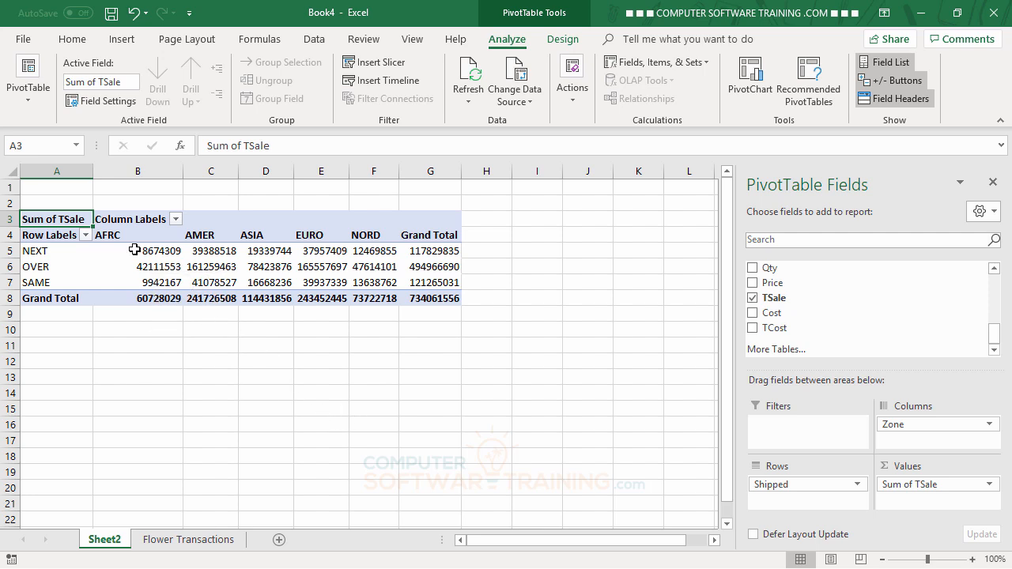
drag(134, 250, 417, 296)
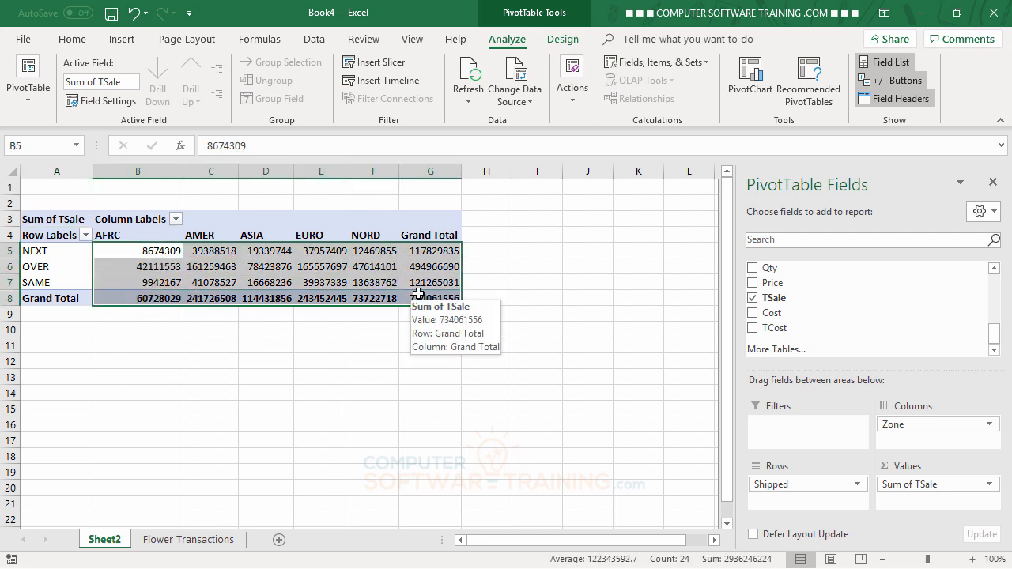
click(73, 41)
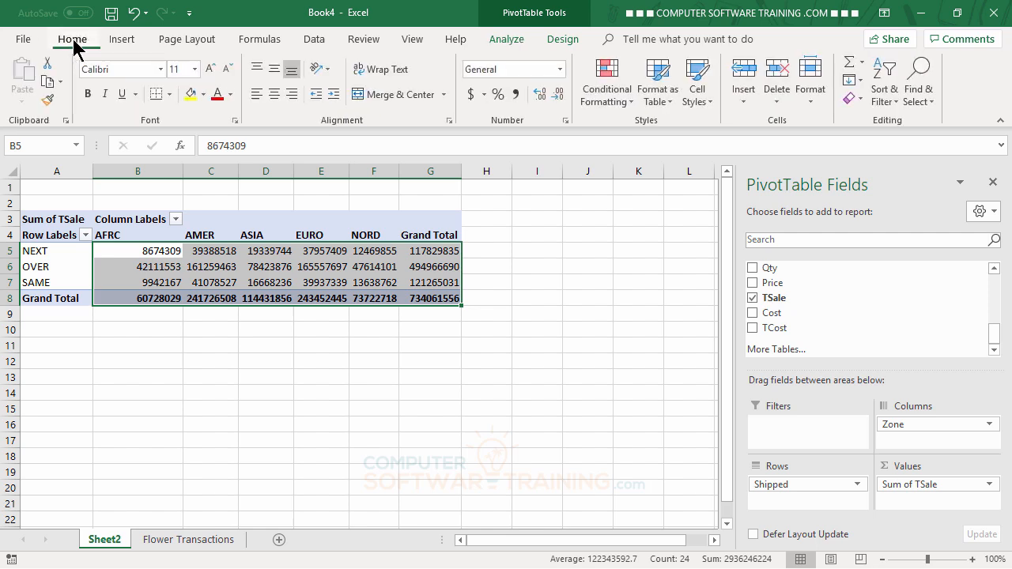
click(518, 93)
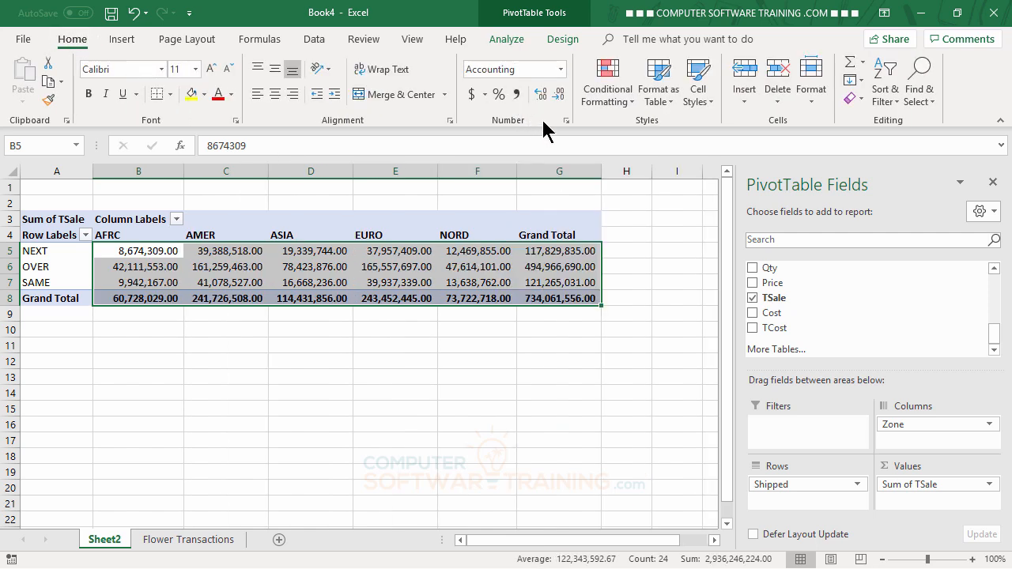
click(559, 94)
click(558, 93)
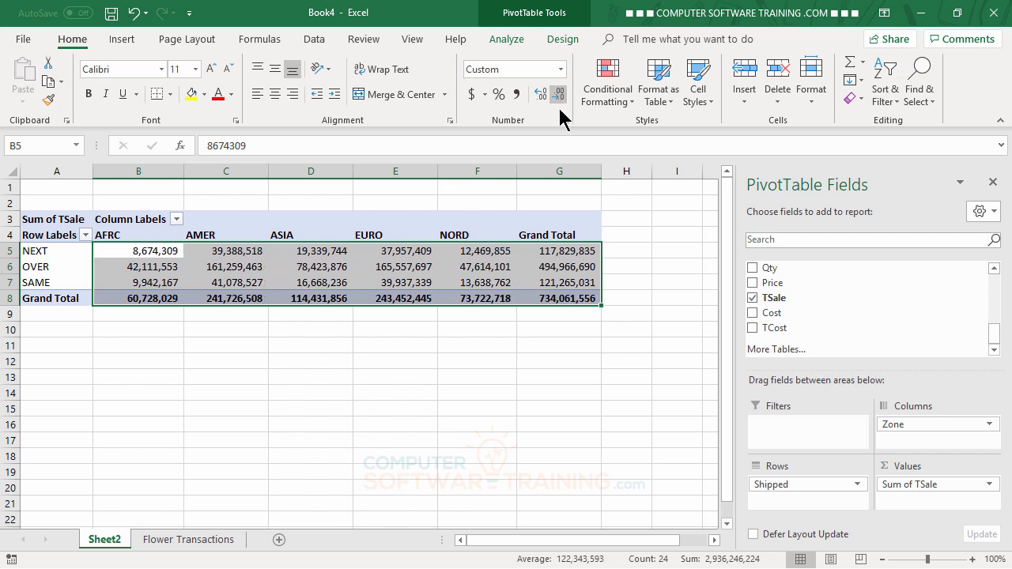
click(302, 360)
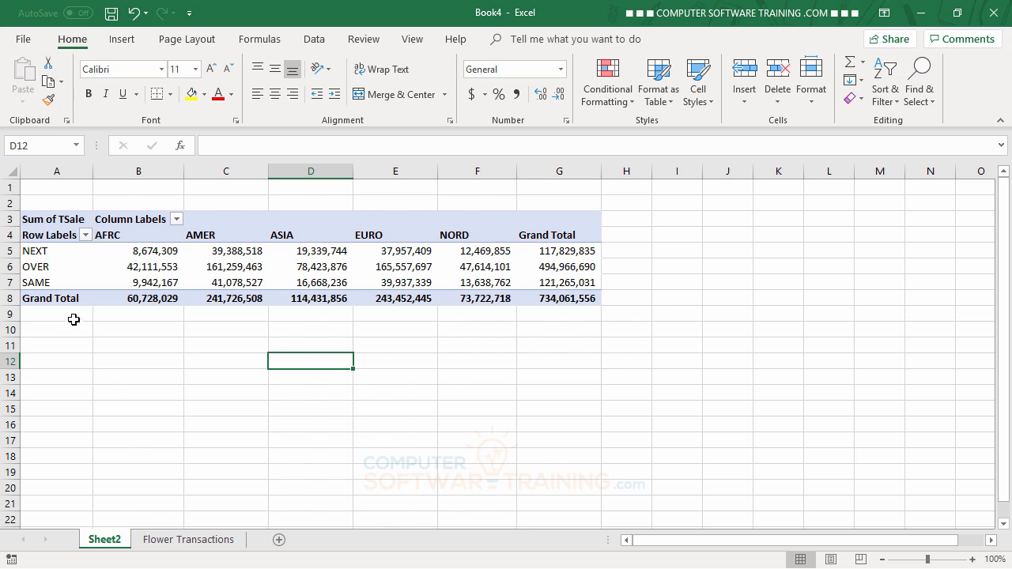
- Examine the AFRC zone's SAME sales against its NEXT and OVER sales and its grand total
mouse_move(127, 301)
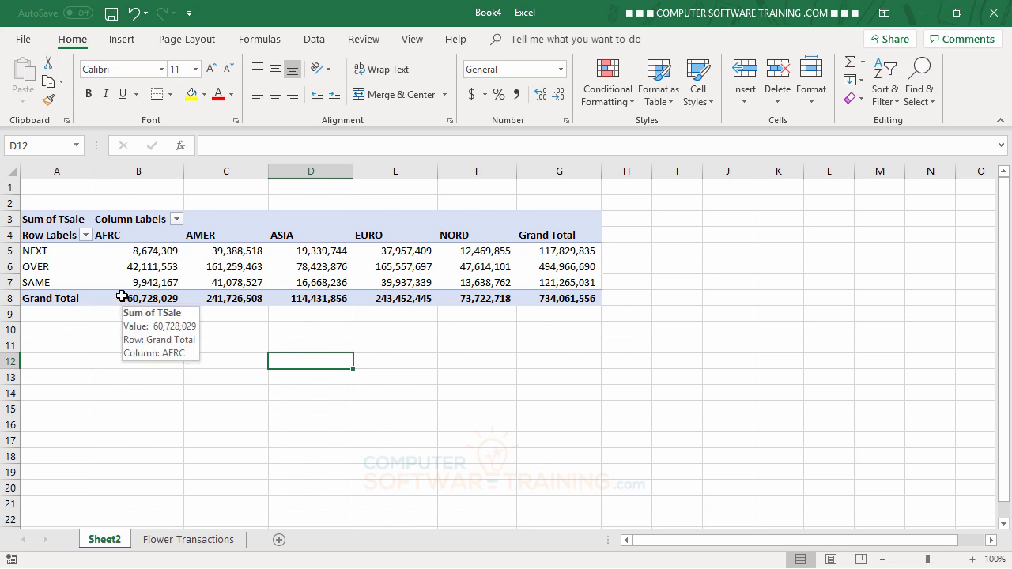
mouse_move(49, 283)
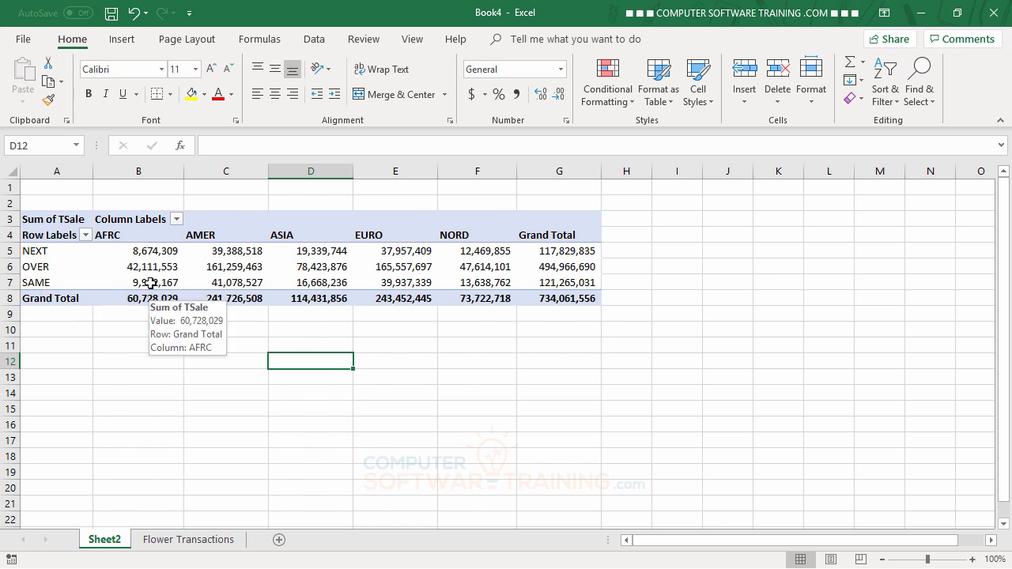
mouse_move(150, 283)
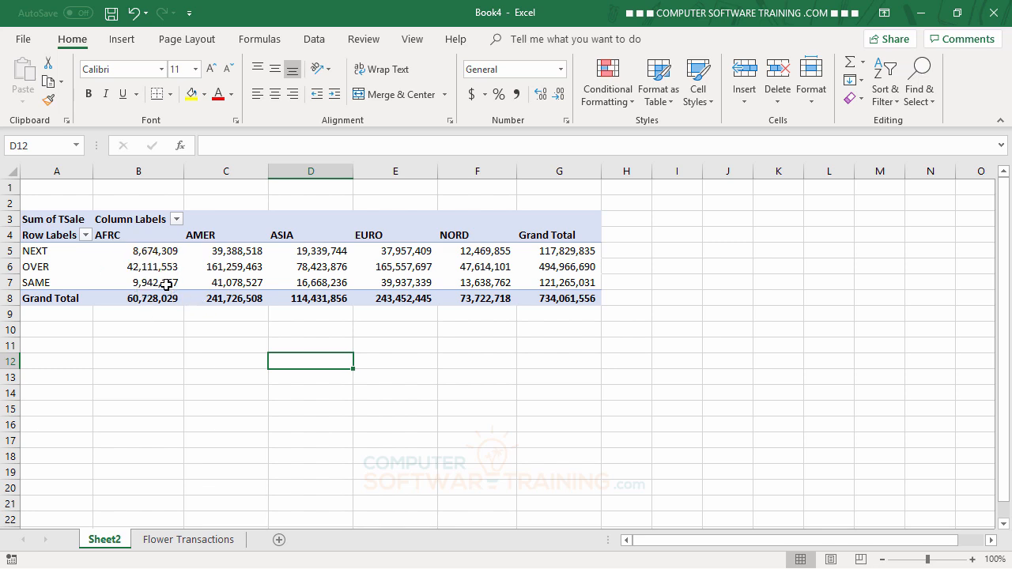
mouse_move(148, 255)
click(152, 282)
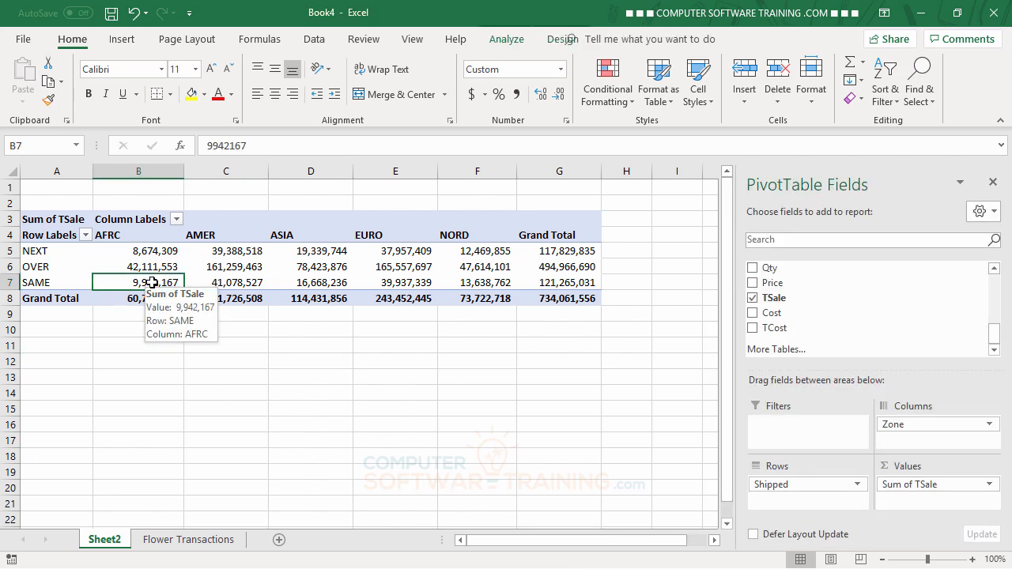
drag(150, 251, 156, 273)
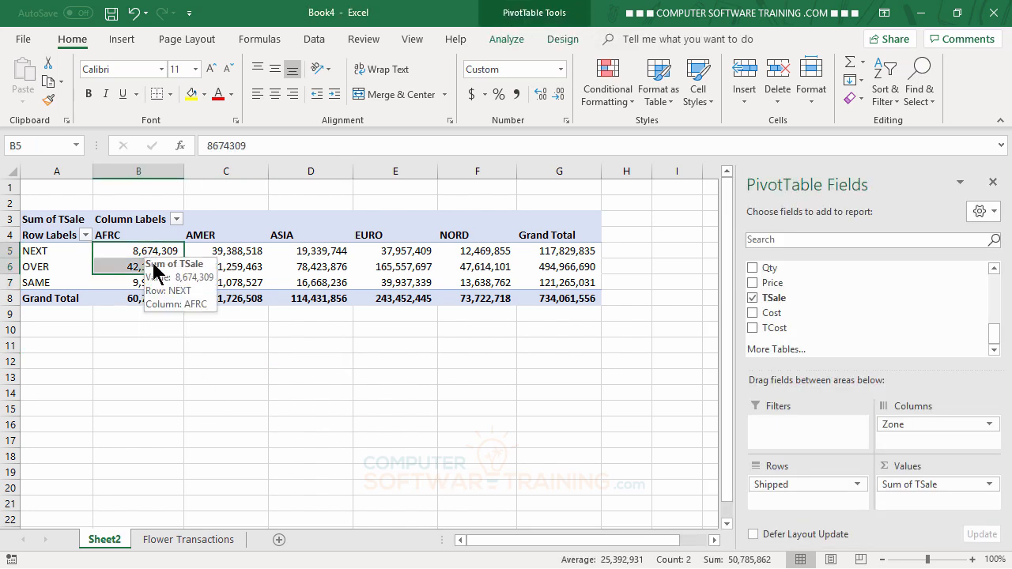
click(148, 358)
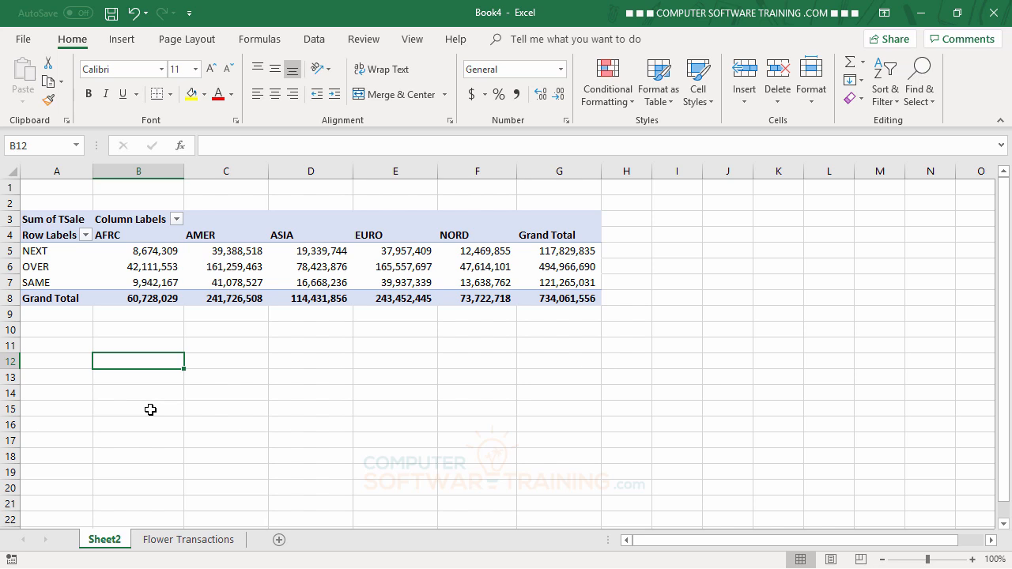
- From the OVER row label, start a calculated item named SD% in the Shipped field, after checking the source sheet's Shipped column
click(43, 271)
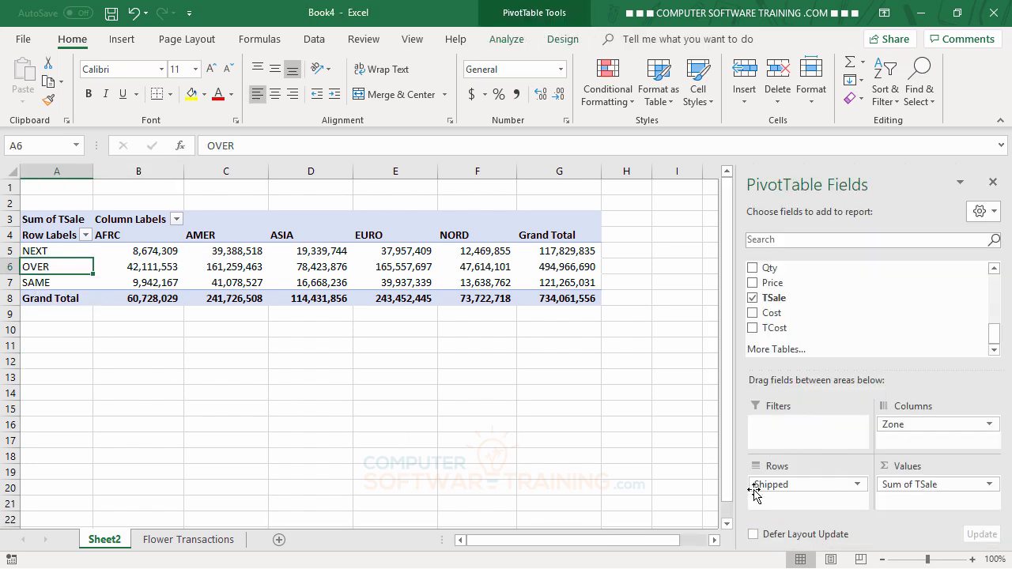
click(190, 539)
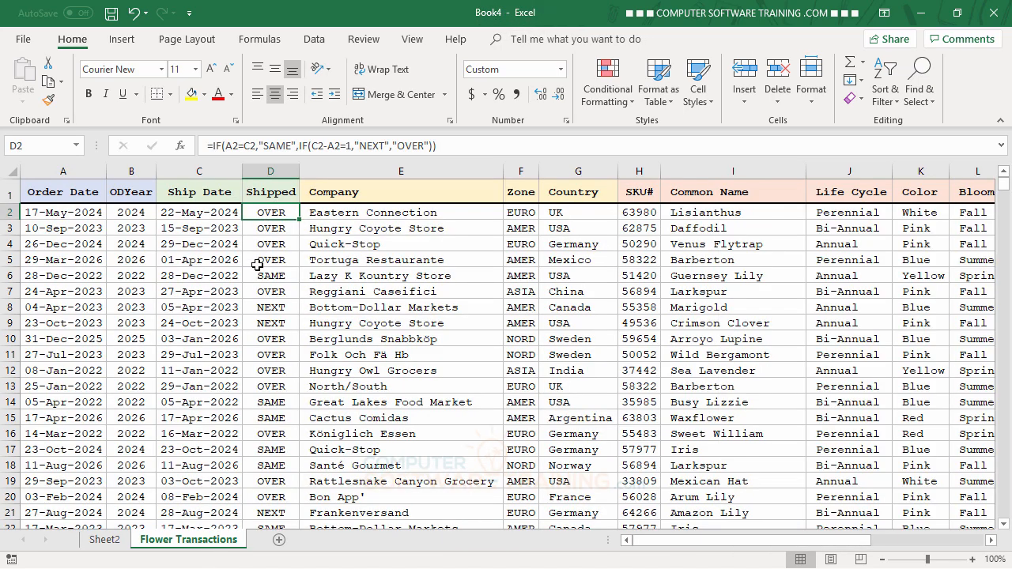
click(104, 541)
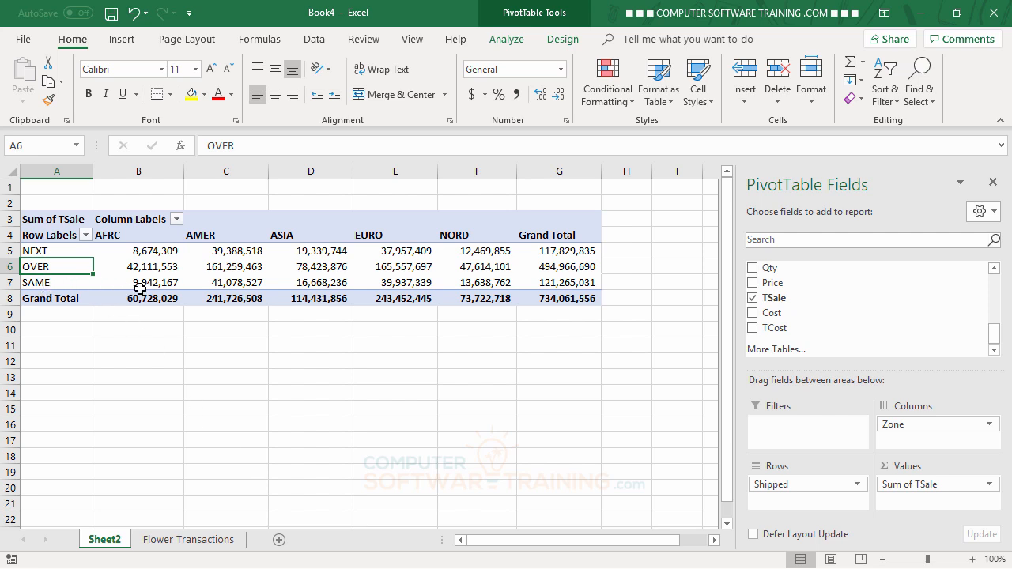
mouse_move(147, 290)
click(511, 44)
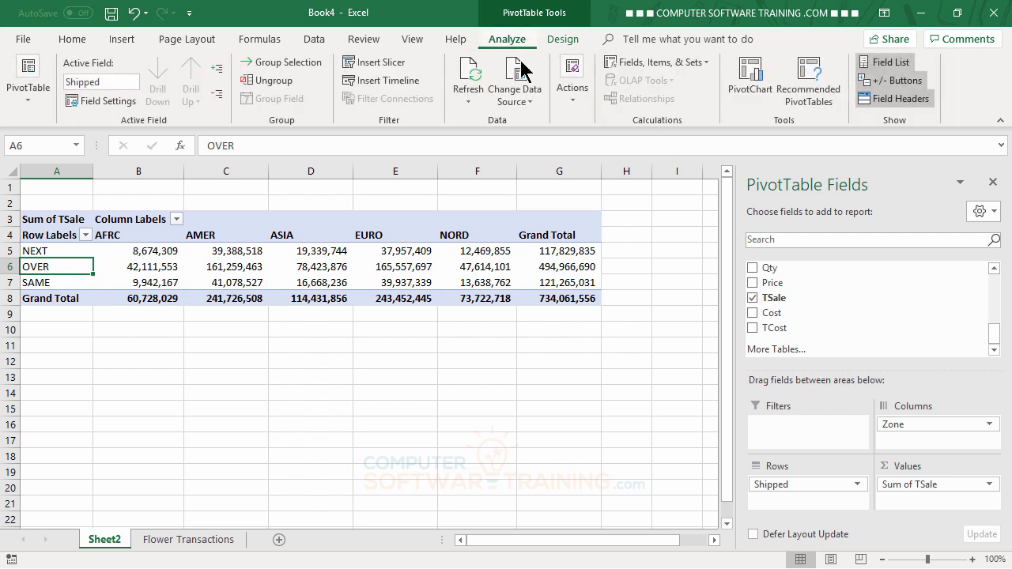
click(645, 65)
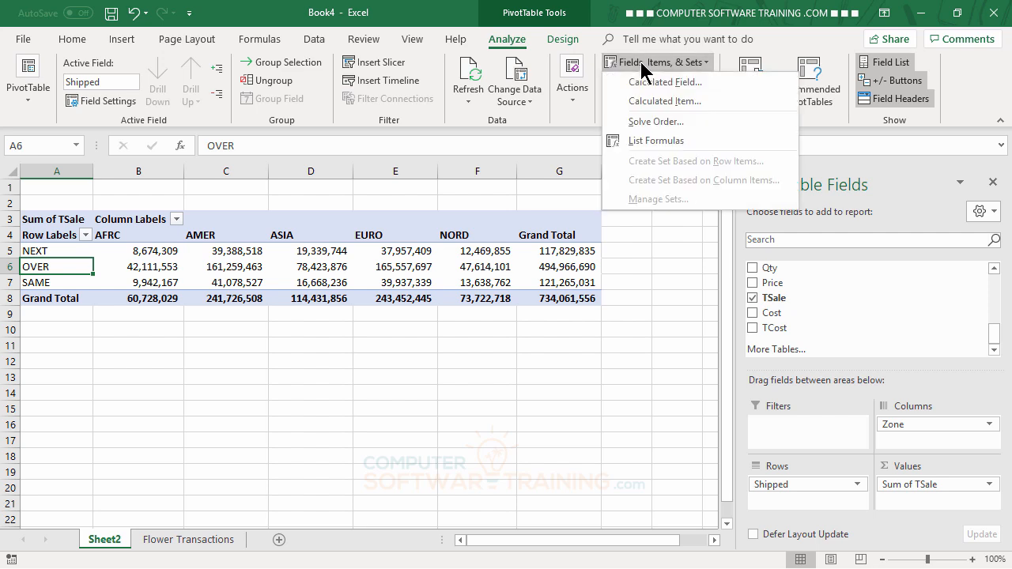
click(654, 102)
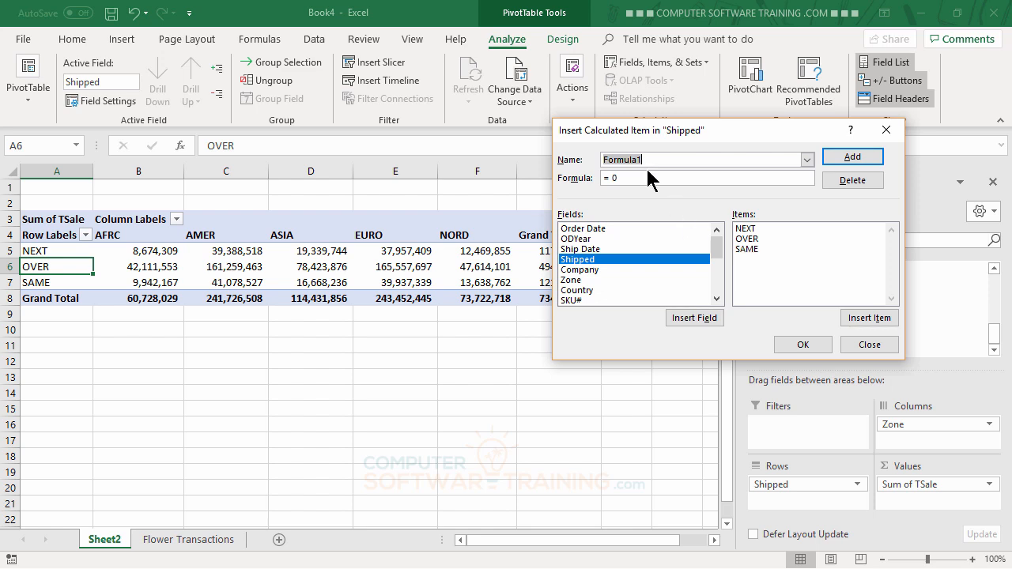
text(SD)
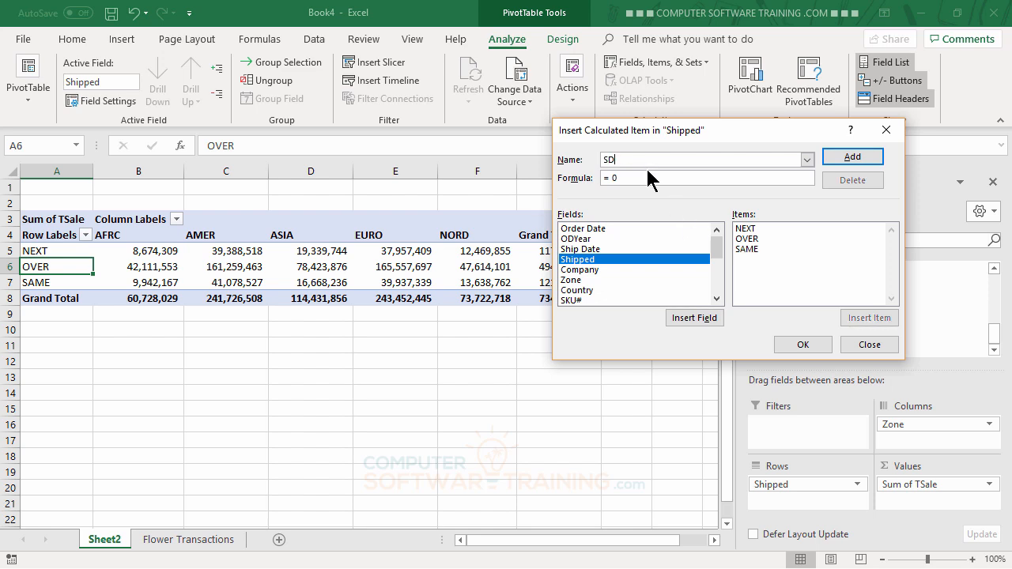
text(%)
- Define the SD% item's formula as =SAME/(NEXT+OVER) and add it to the PivotTable
key(BackSpace)
key(BackSpace)
key(BackSpace)
double_click(748, 250)
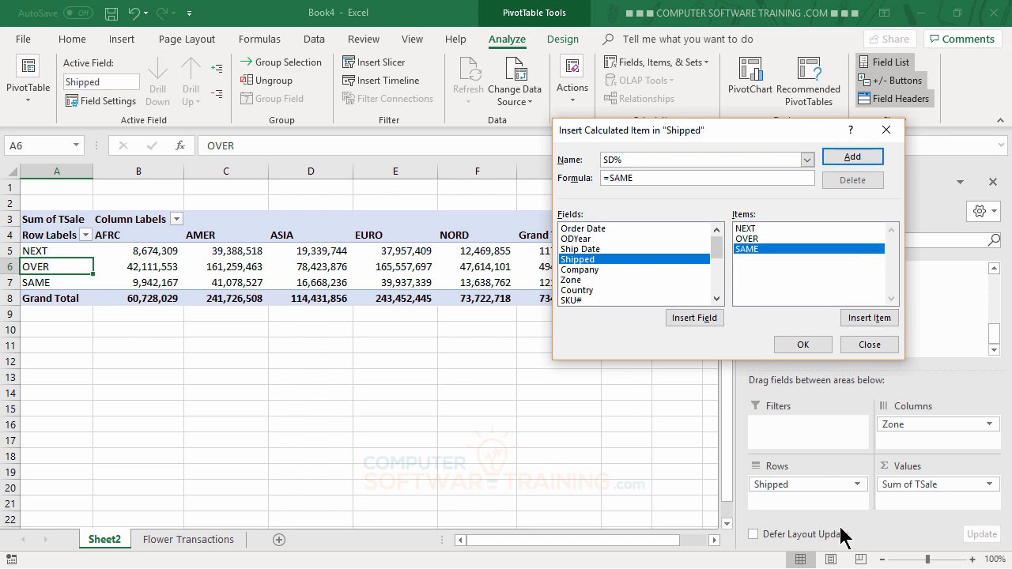
text(/()
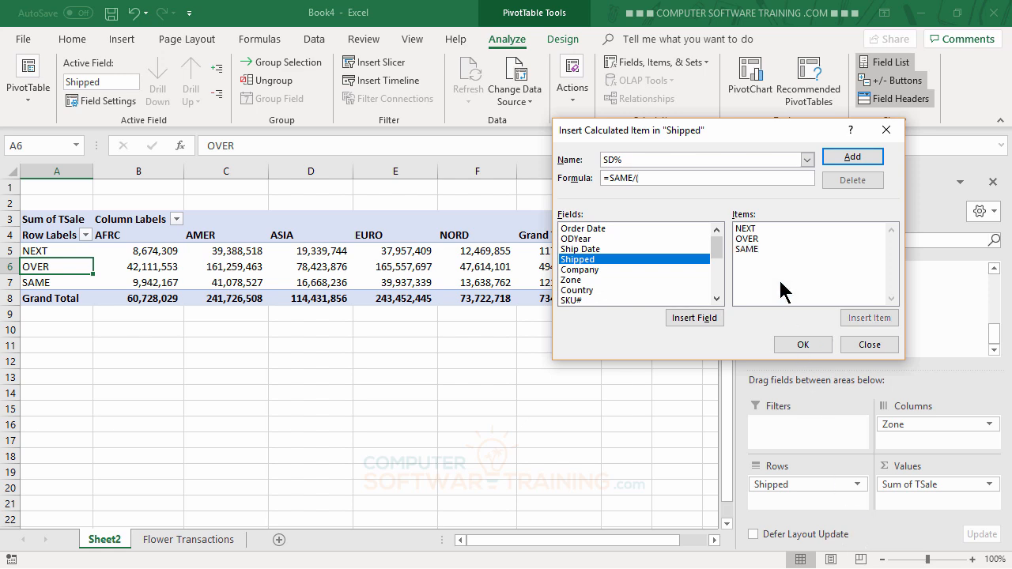
double_click(754, 230)
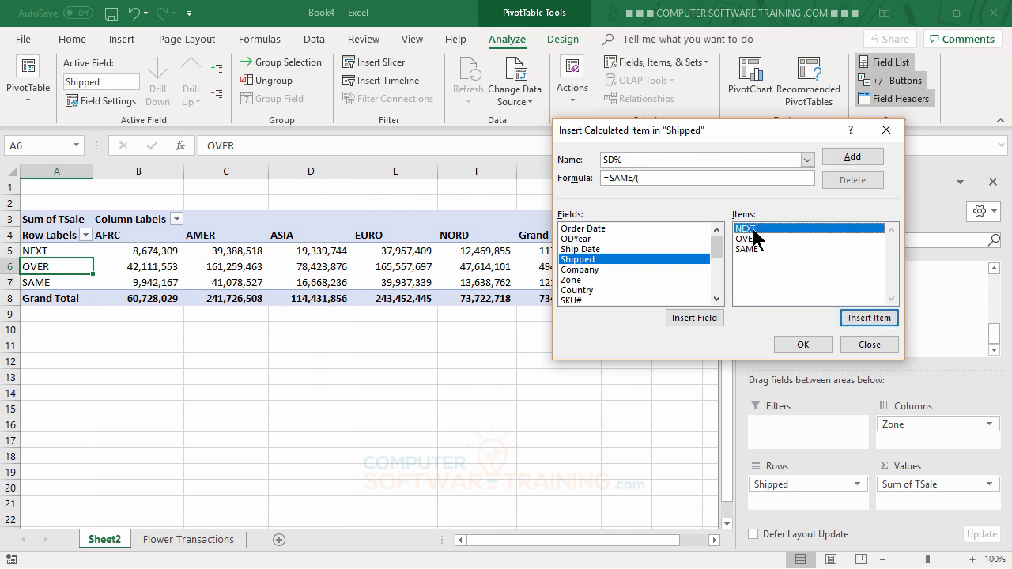
text(+)
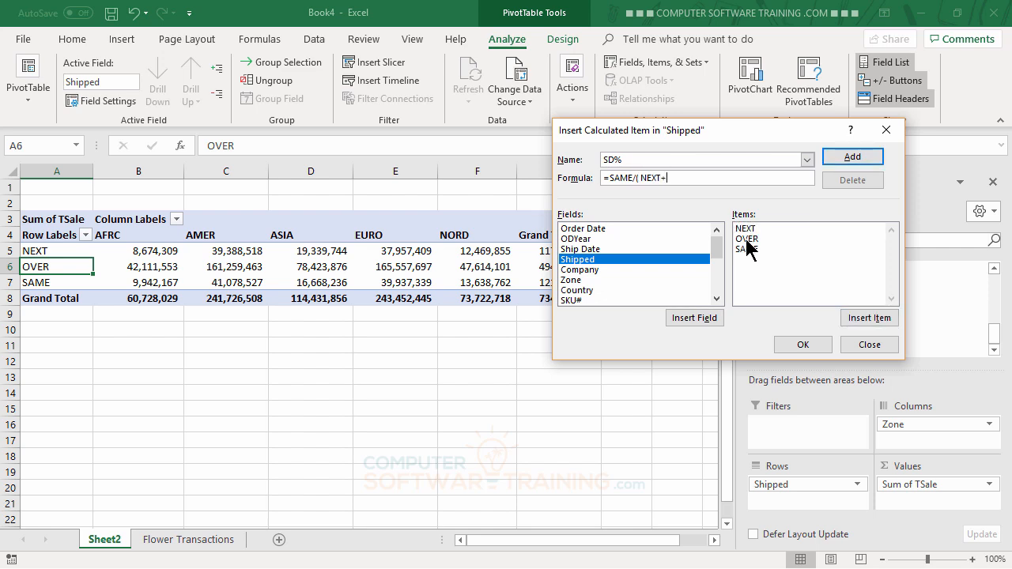
double_click(747, 240)
text())
click(803, 344)
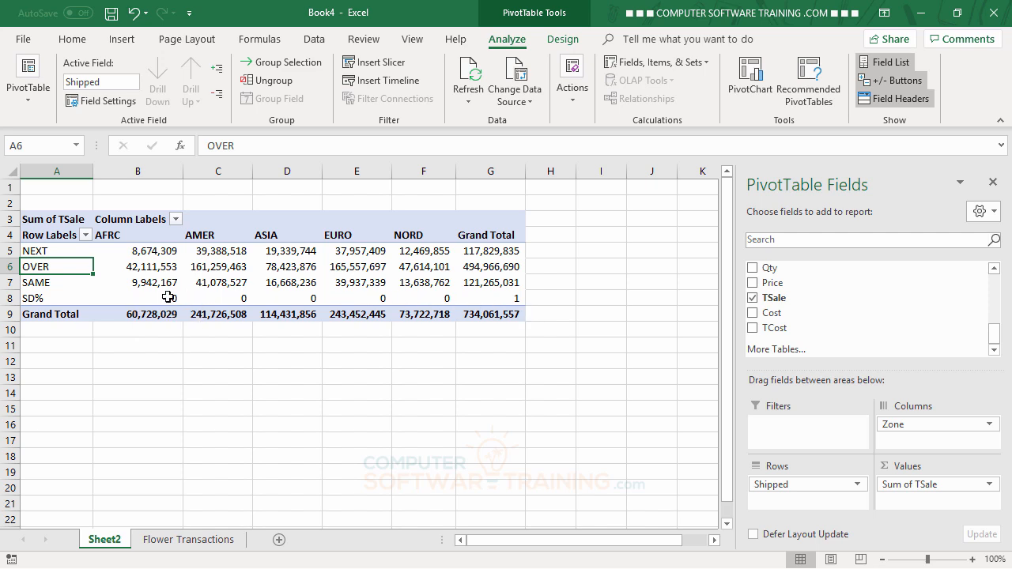
- Format the SD% row's values, including its grand total, as percentages
mouse_move(148, 298)
drag(134, 297, 486, 303)
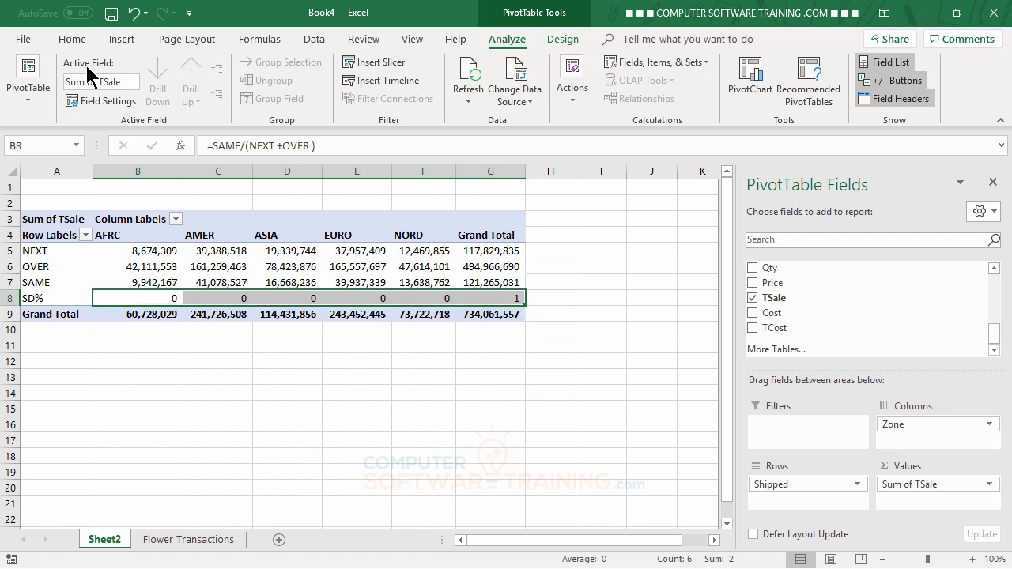
click(76, 41)
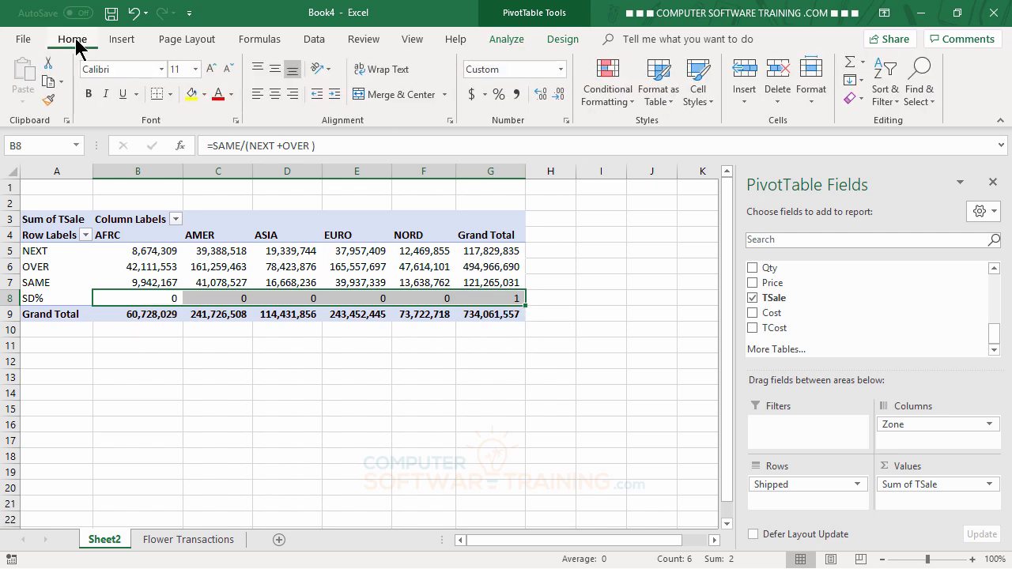
click(498, 94)
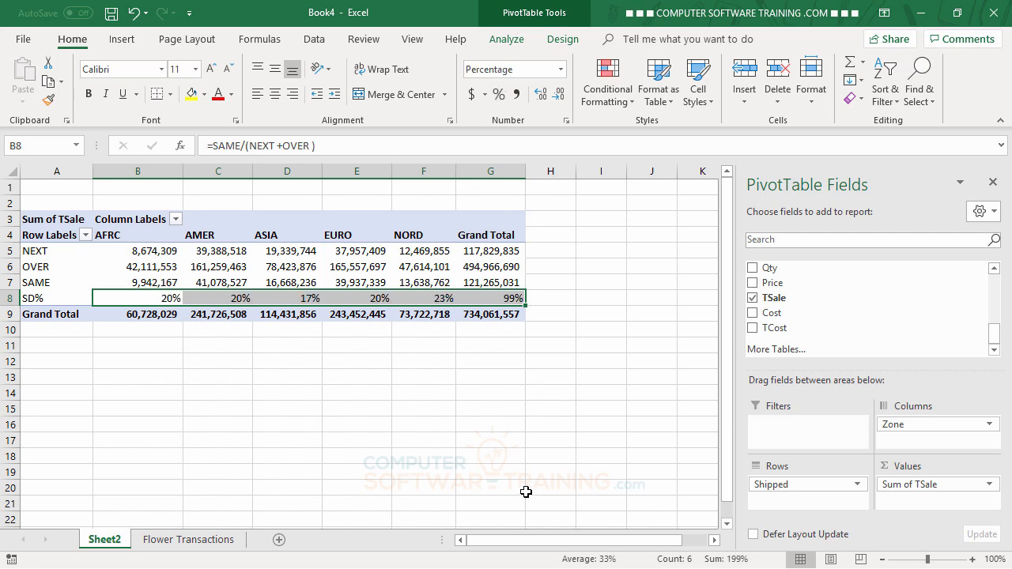
- Show the SD% row's percentages for all zones and the grand total with two decimal places
click(202, 347)
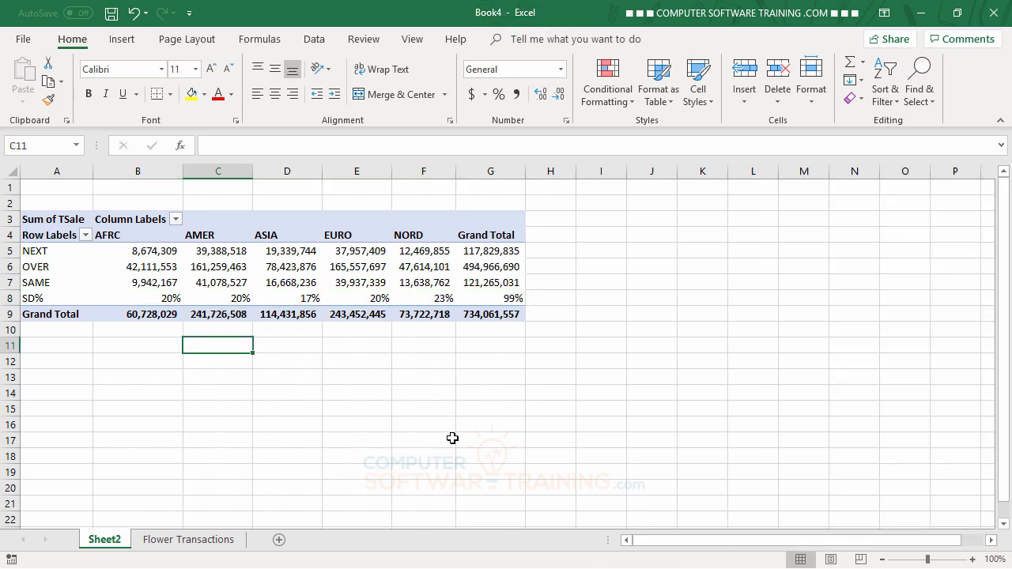
click(506, 300)
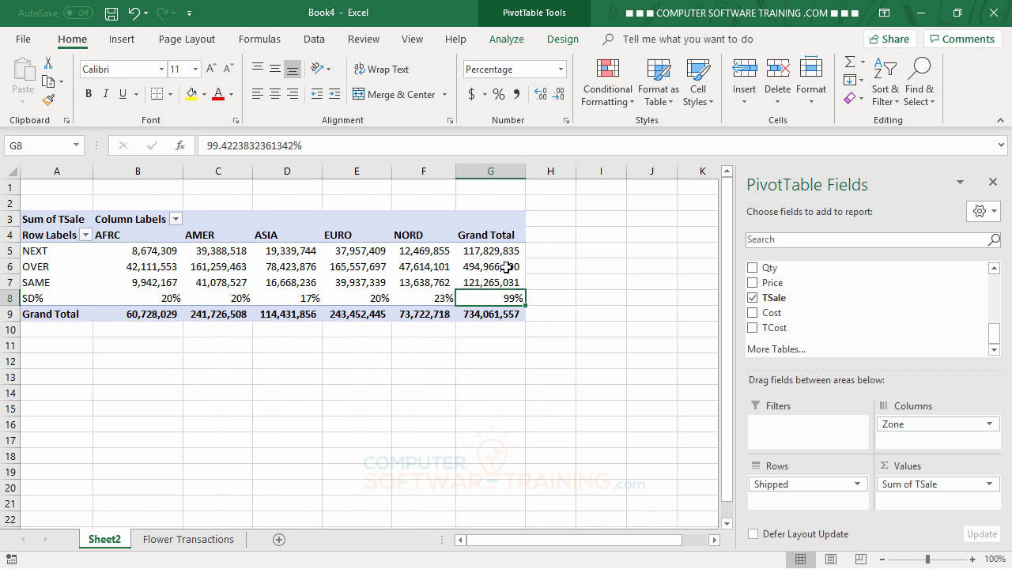
click(164, 345)
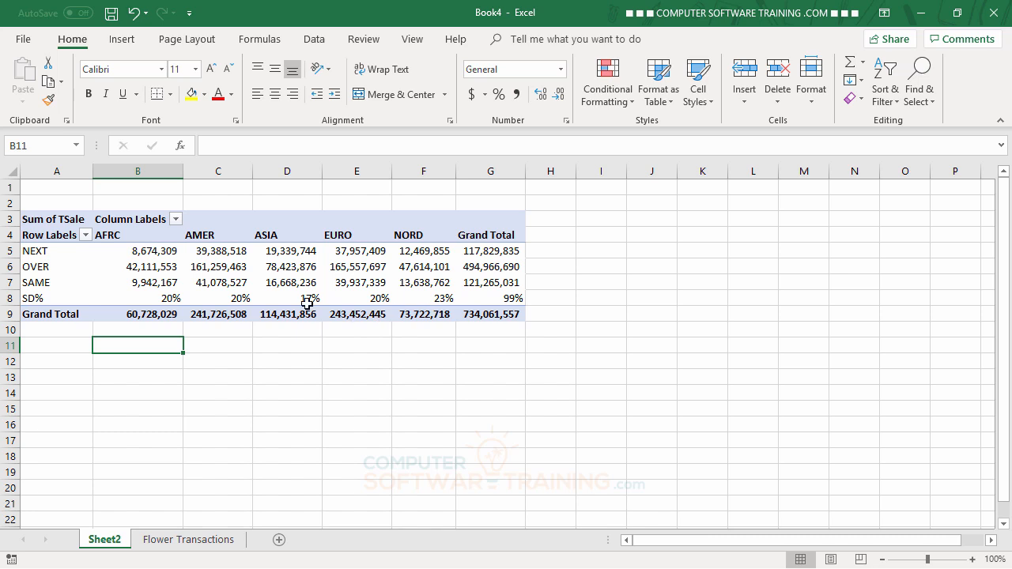
mouse_move(160, 303)
drag(162, 298, 473, 299)
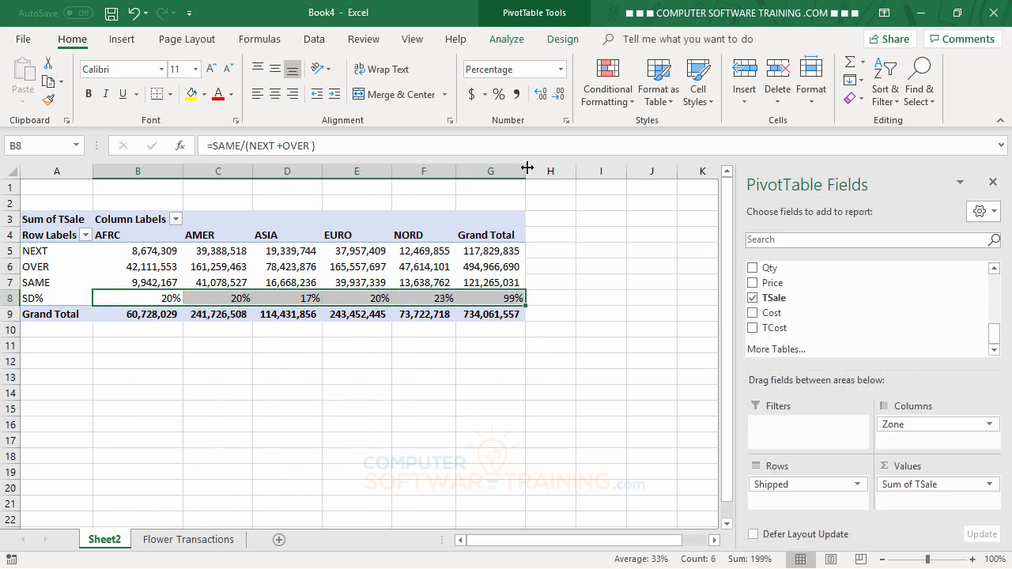
click(546, 95)
click(546, 95)
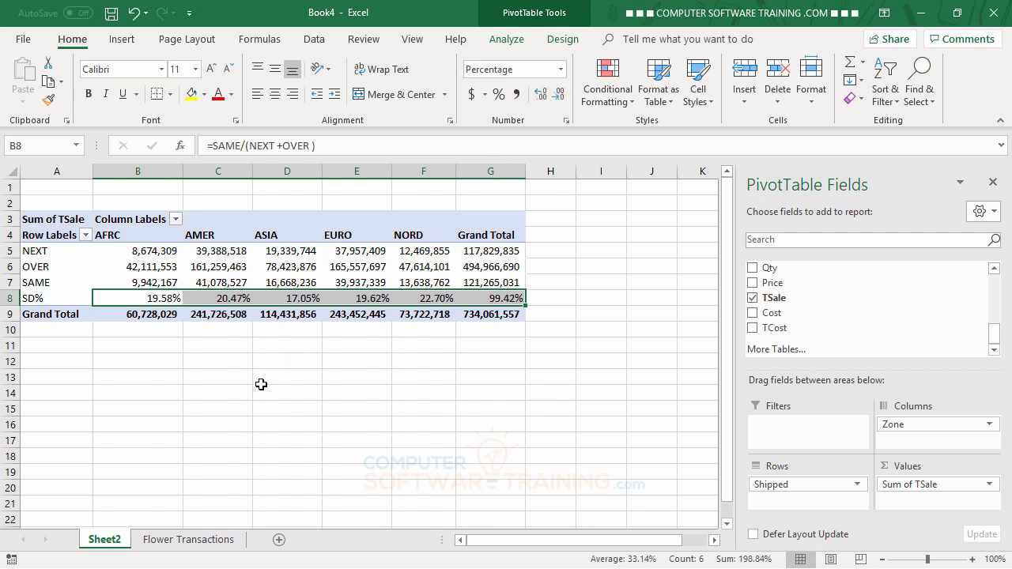
click(226, 407)
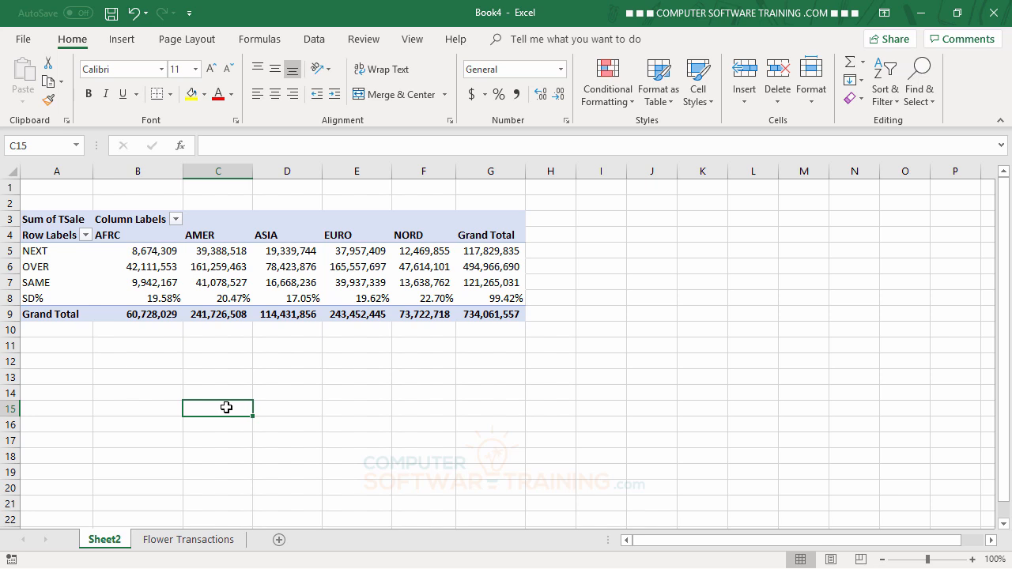
- Copy the entire PivotTable and paste the duplicate below it, starting at cell A11
click(46, 218)
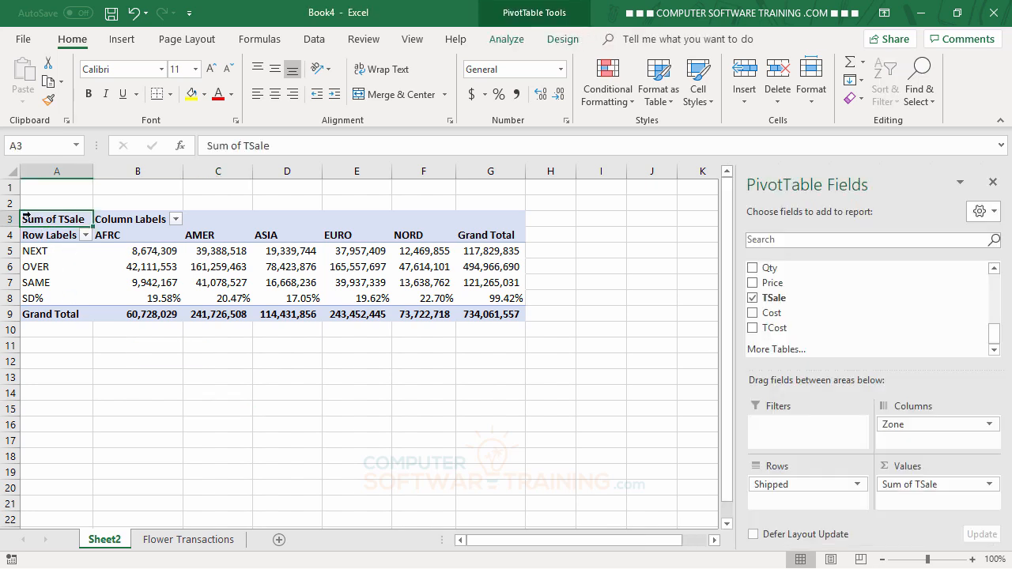
click(26, 218)
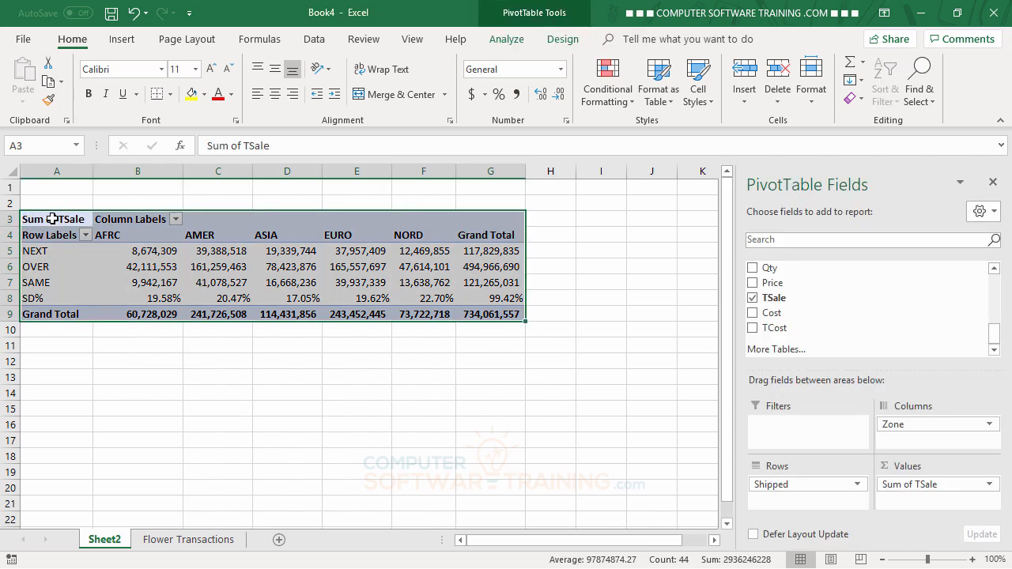
right_click(52, 219)
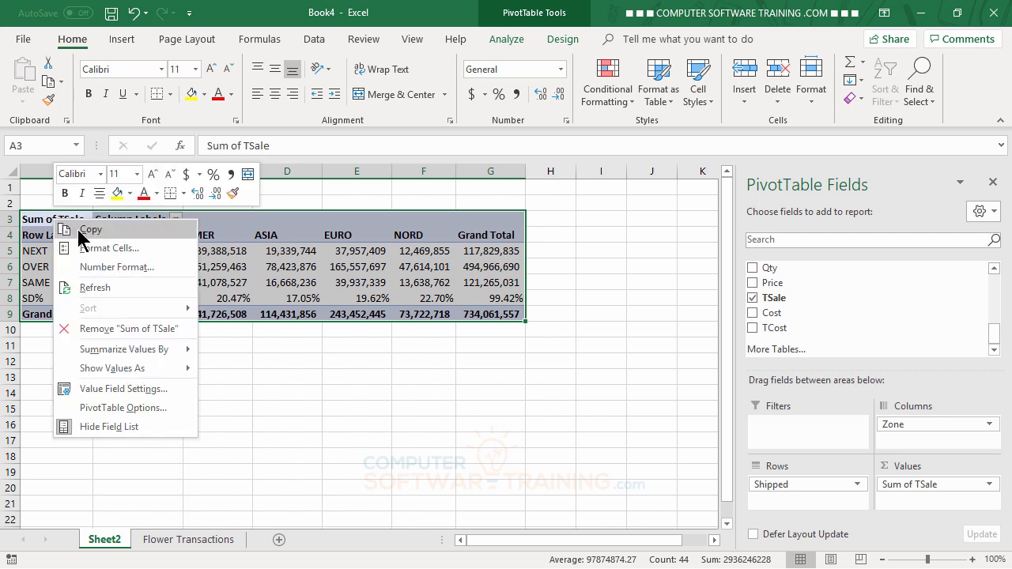
click(79, 229)
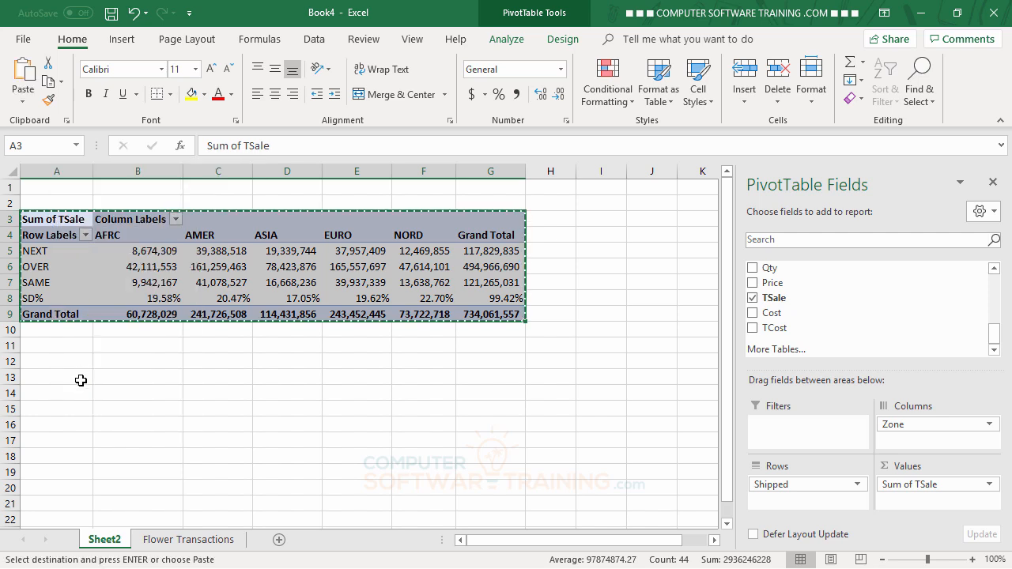
click(47, 344)
right_click(49, 345)
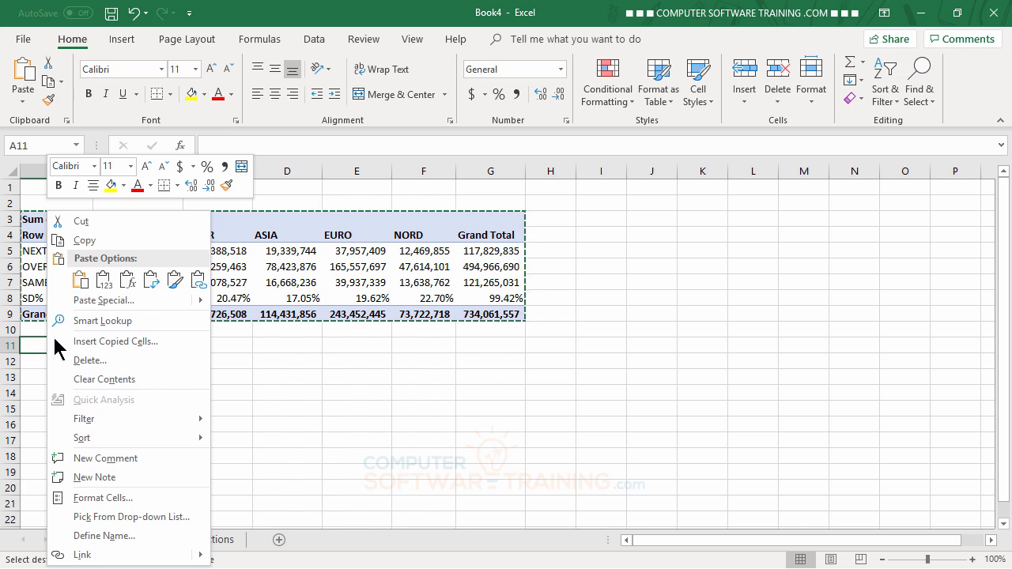
click(80, 279)
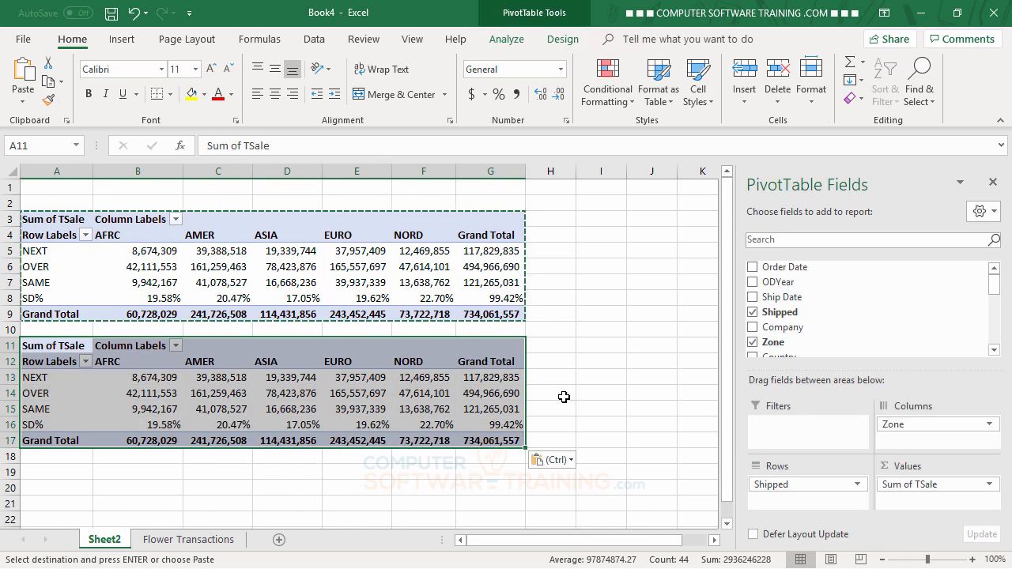
- In the copied PivotTable at A11, replace the Zone column field with Country and look across the countries
click(341, 395)
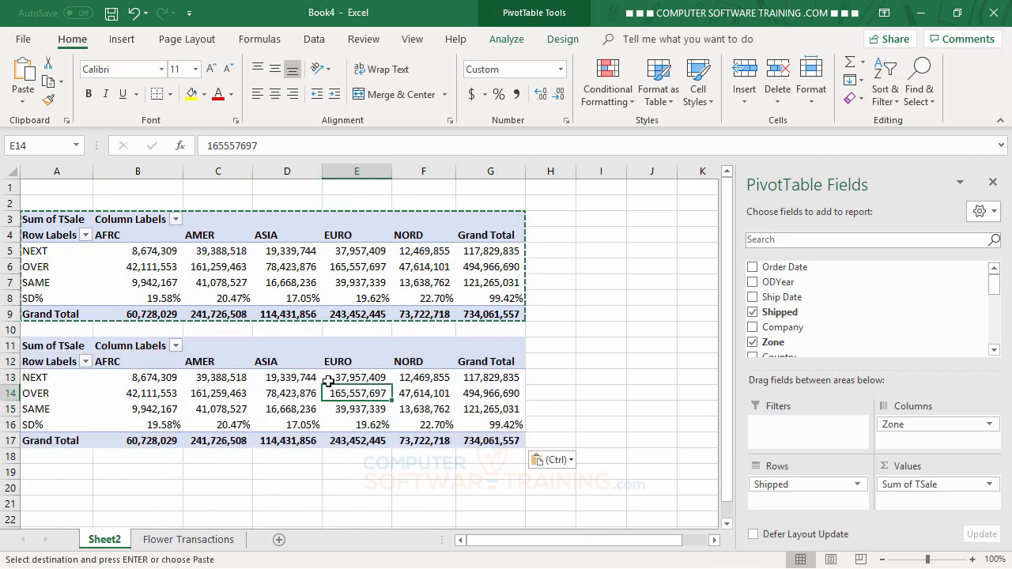
mouse_move(328, 382)
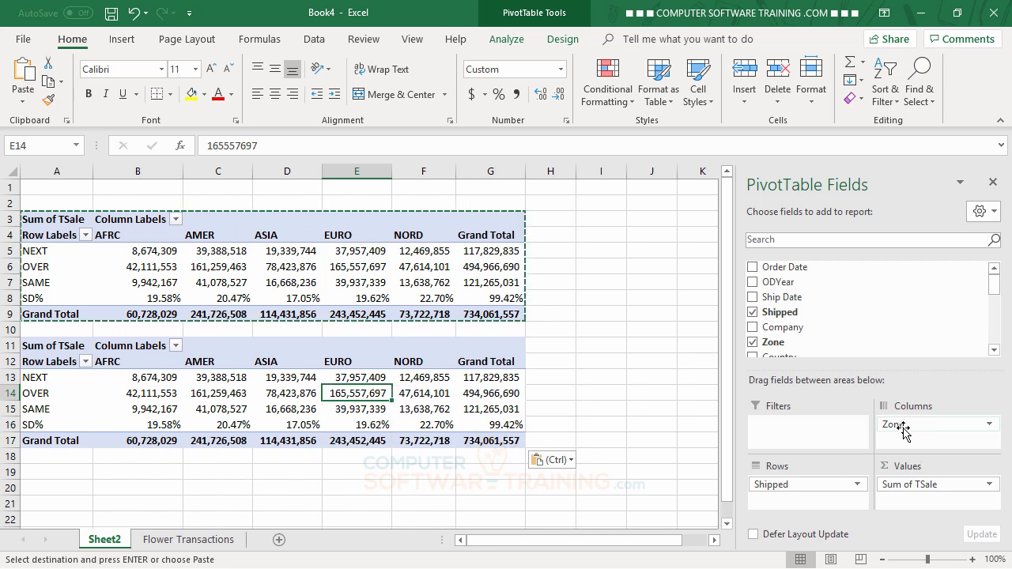
drag(900, 427, 651, 377)
scroll(877, 323, down, 1)
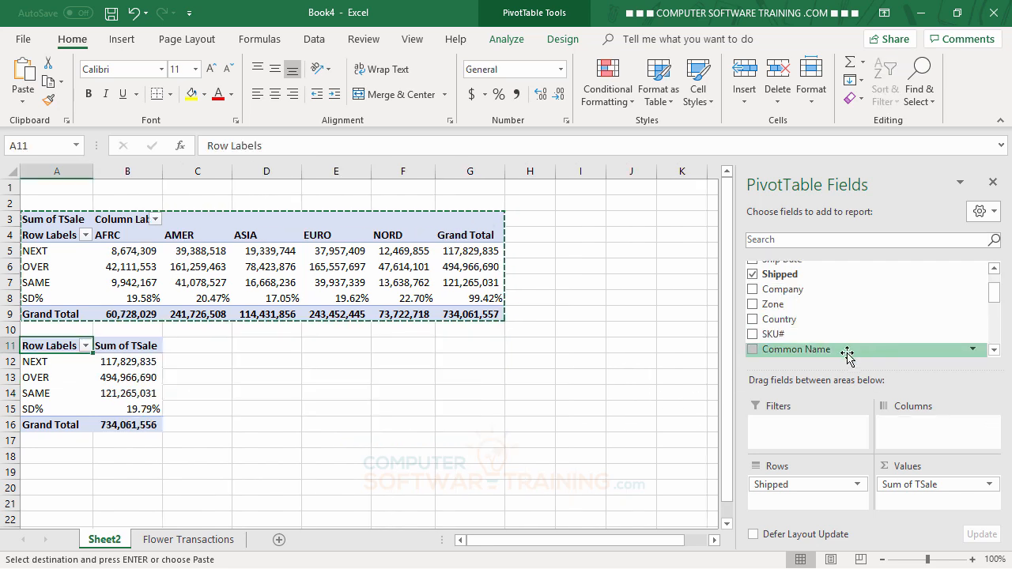
scroll(814, 325, down, 3)
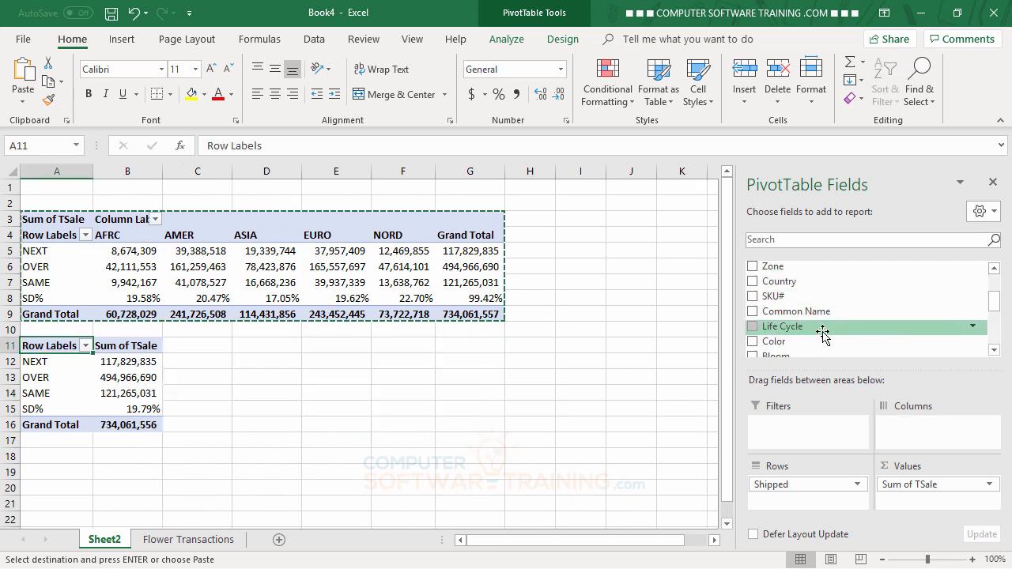
scroll(823, 333, up, 4)
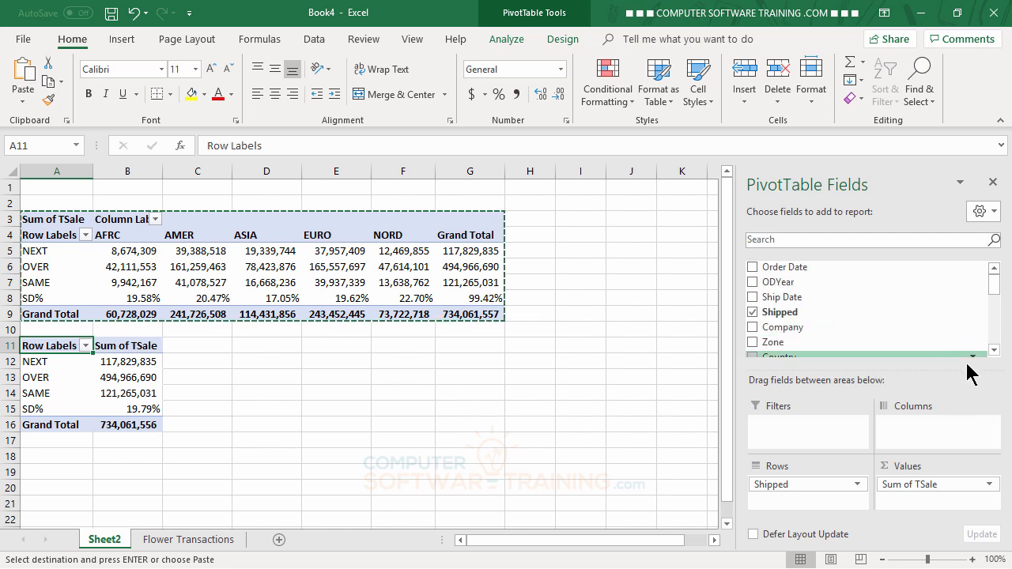
click(994, 349)
click(994, 350)
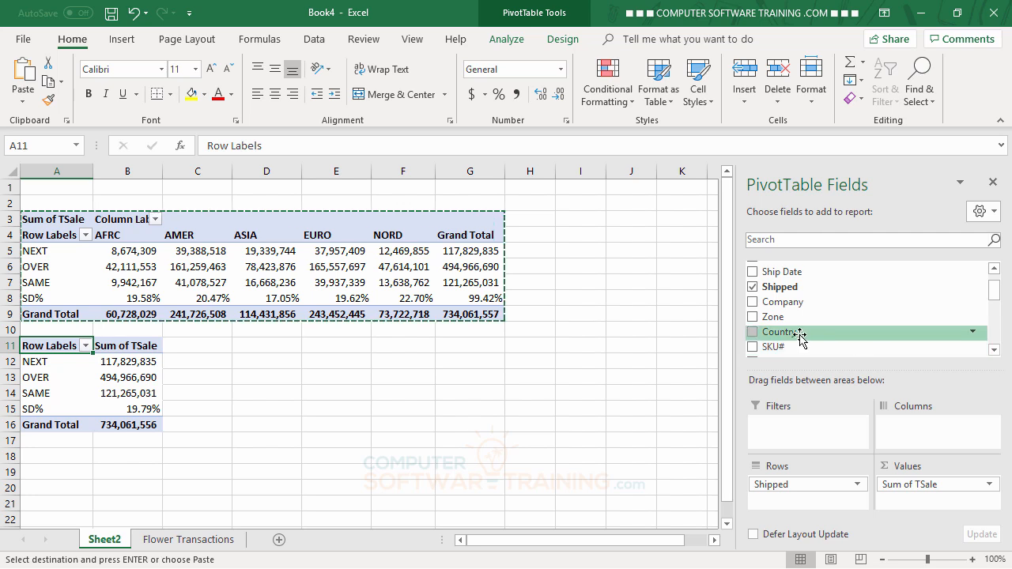
drag(800, 338, 952, 431)
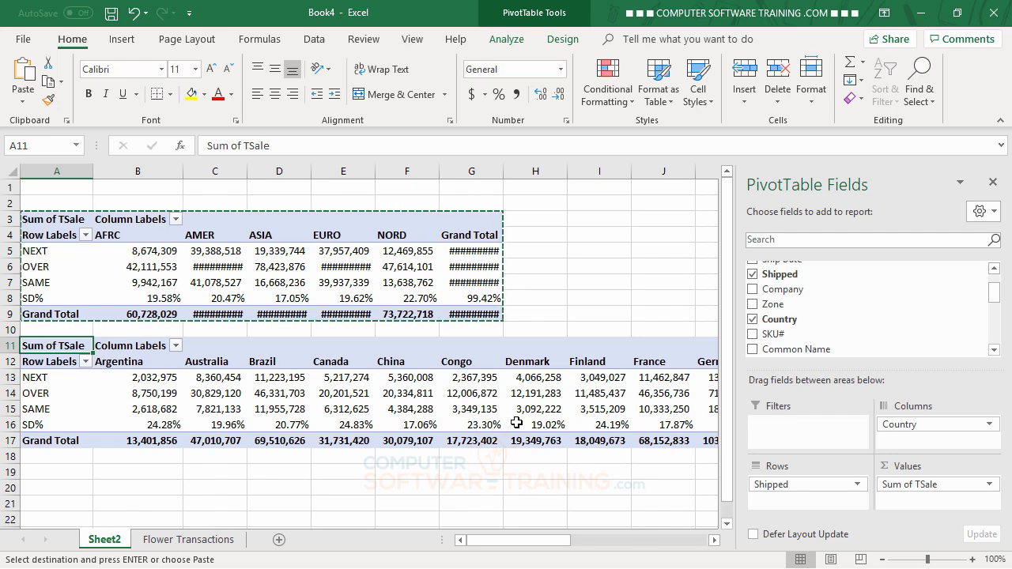
click(714, 540)
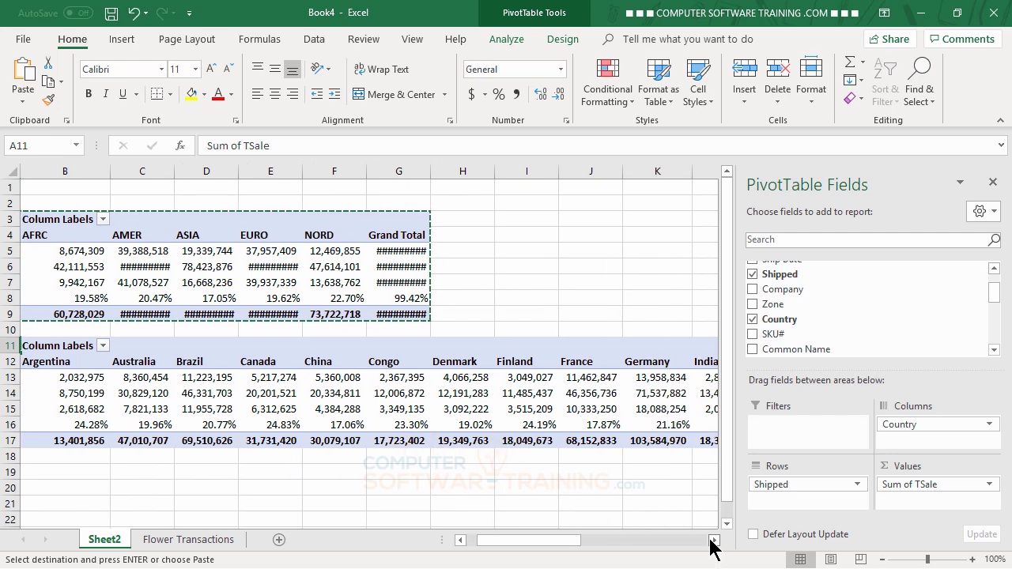
drag(714, 543, 516, 546)
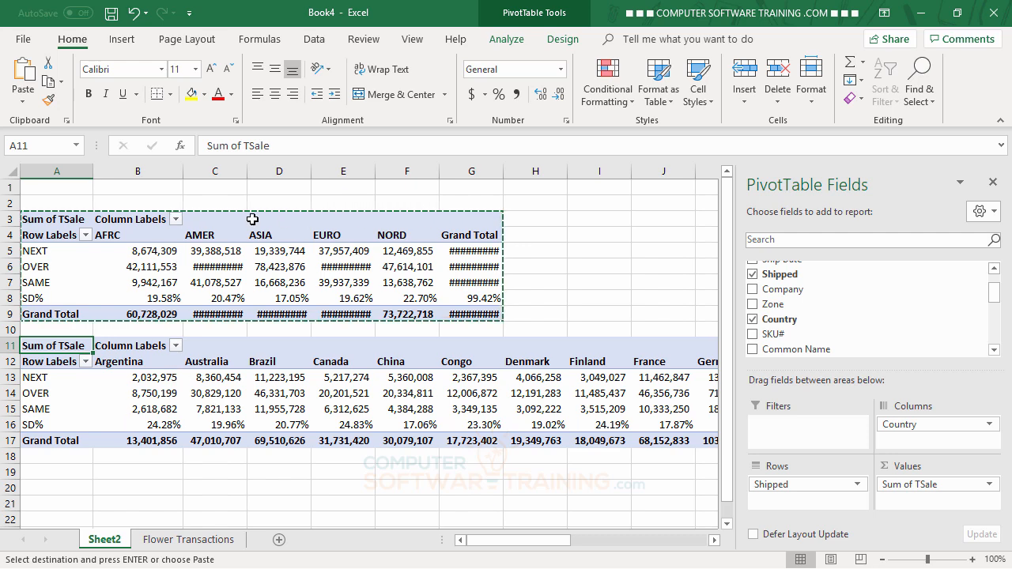
- Paste another copy of the original PivotTable at cell A19
click(52, 472)
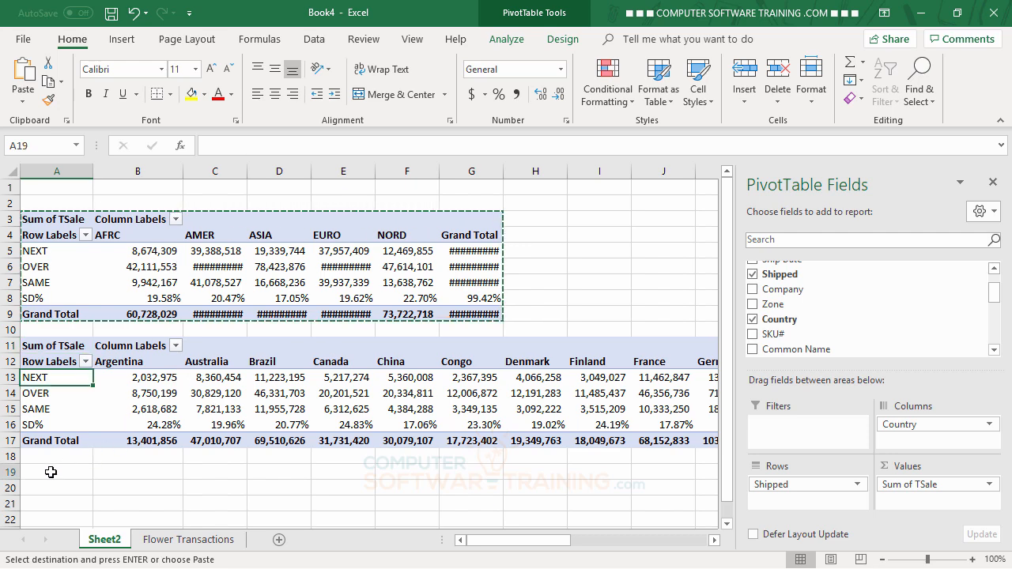
right_click(52, 472)
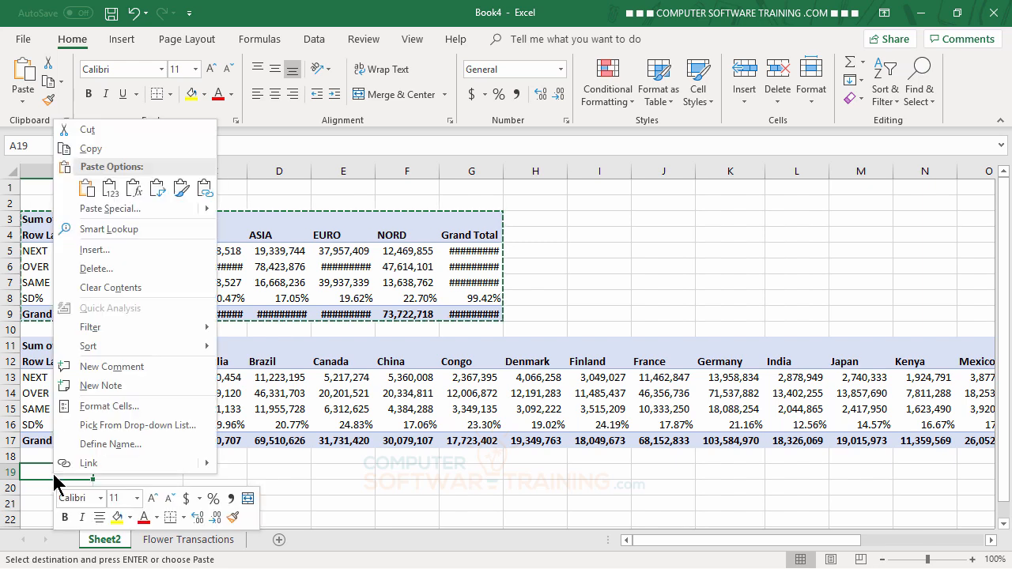
click(86, 189)
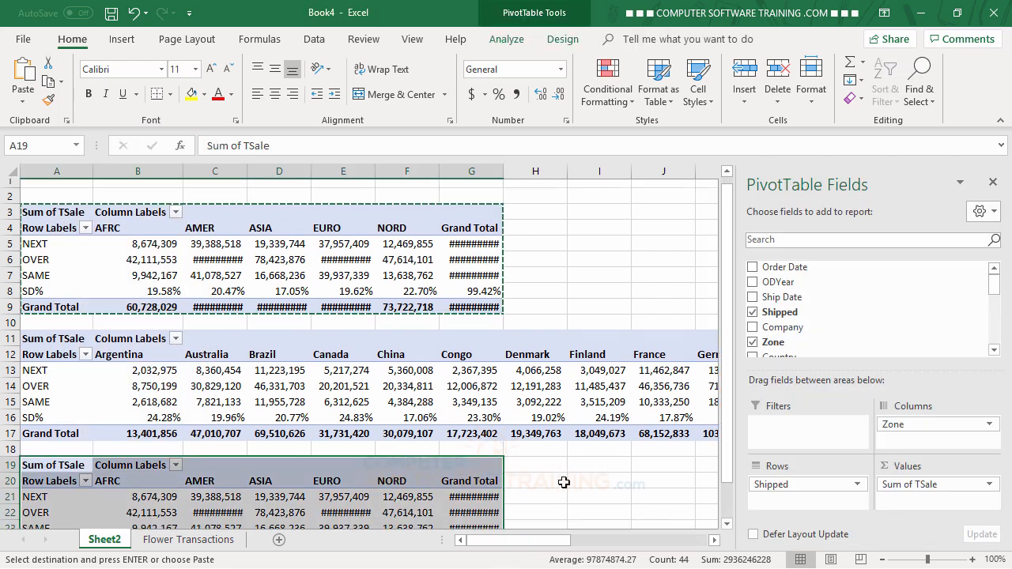
scroll(568, 470, down, 3)
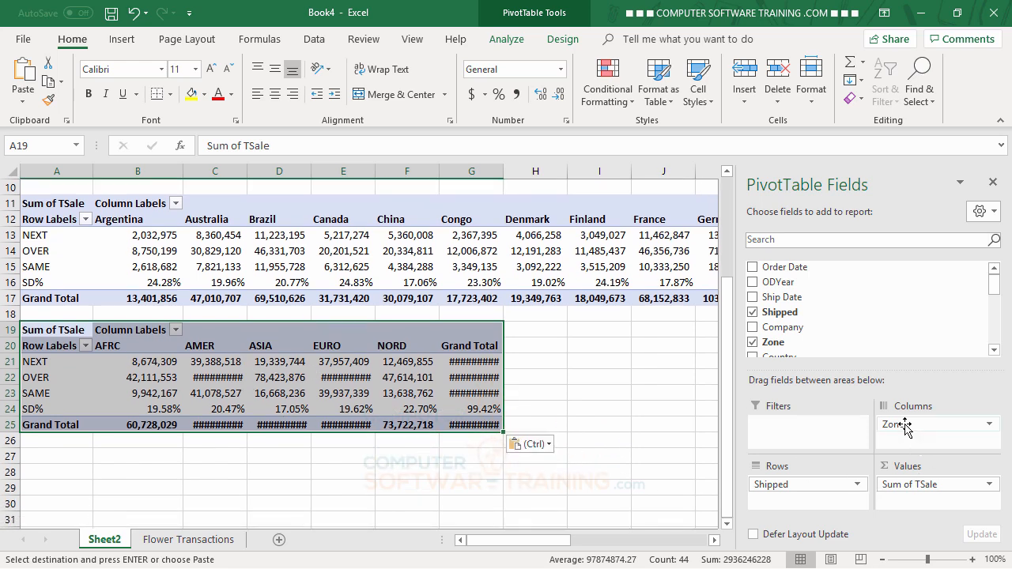
- In the PivotTable at A19, replace Zone with Company, placing Company in the rows and Shipped in the columns
drag(905, 425, 608, 472)
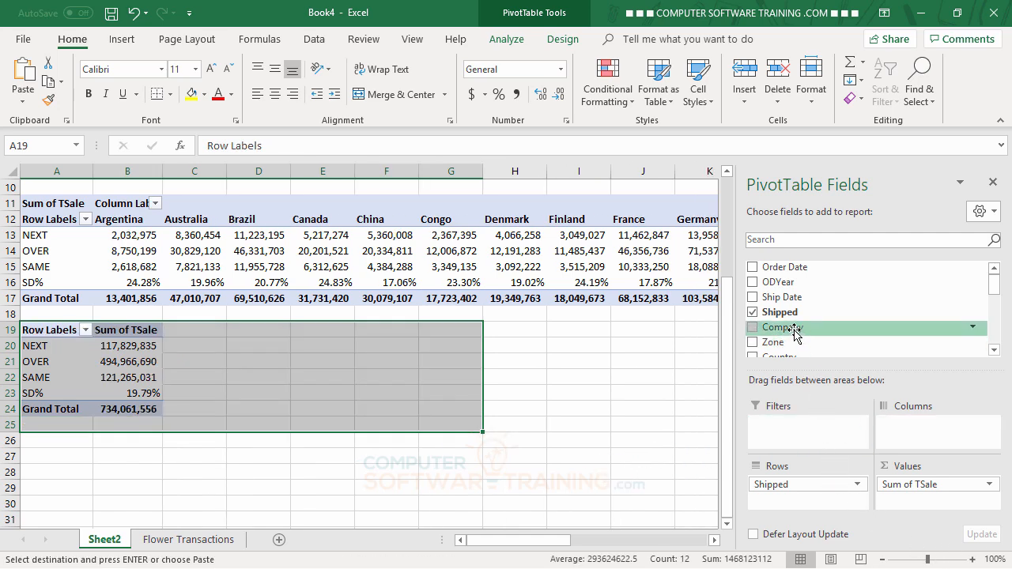
drag(795, 333, 911, 425)
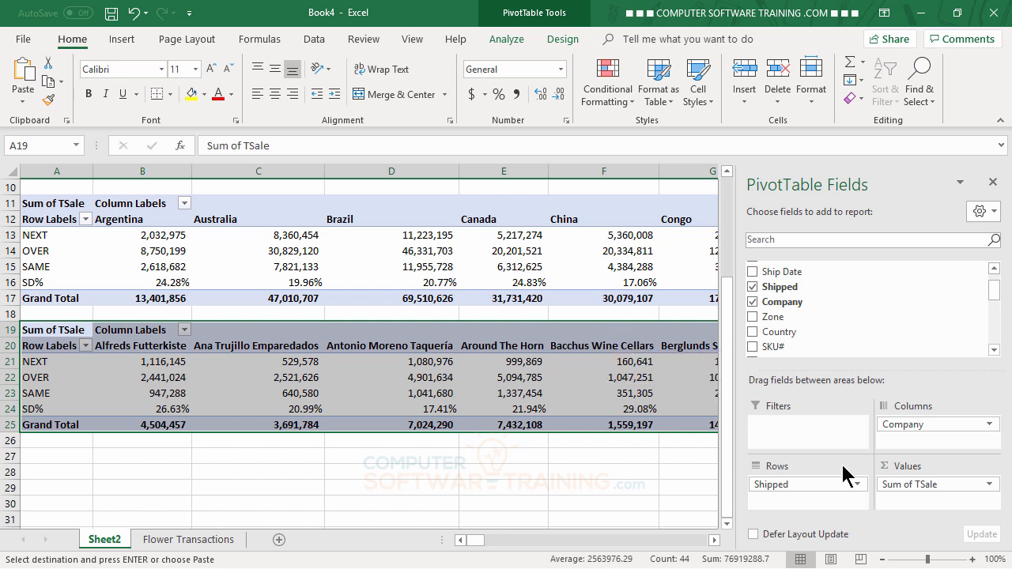
mouse_move(913, 429)
mouse_down()
mouse_move(862, 478)
mouse_move(791, 501)
mouse_move(788, 489)
mouse_move(910, 472)
mouse_move(915, 430)
mouse_up()
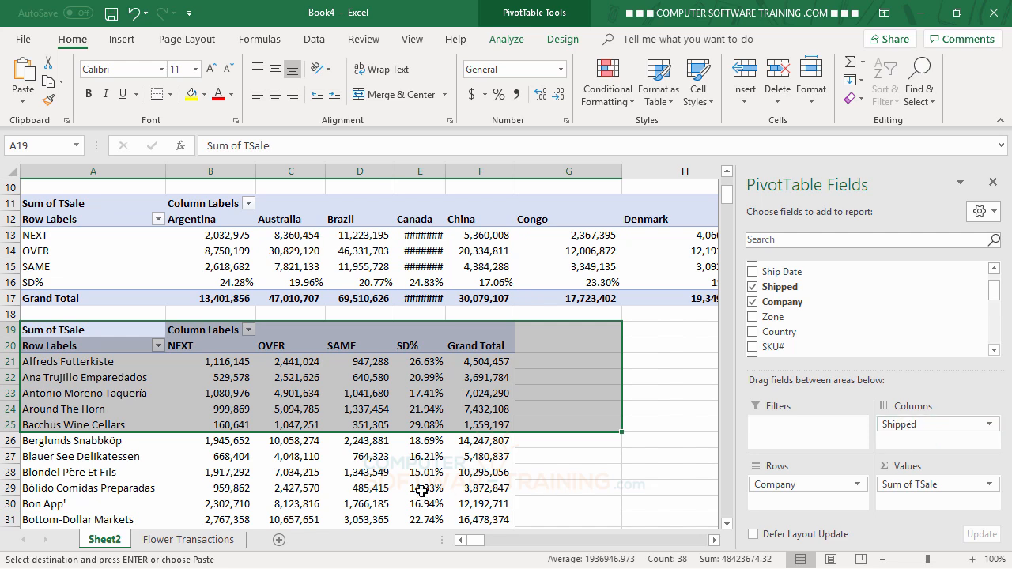
scroll(498, 425, down, 1)
scroll(499, 423, down, 2)
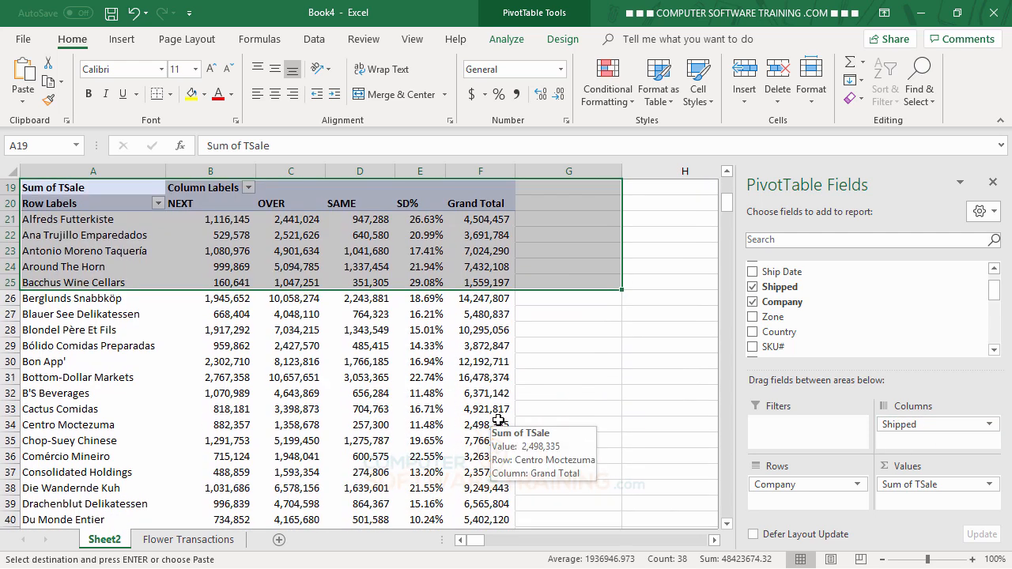
scroll(498, 422, up, 2)
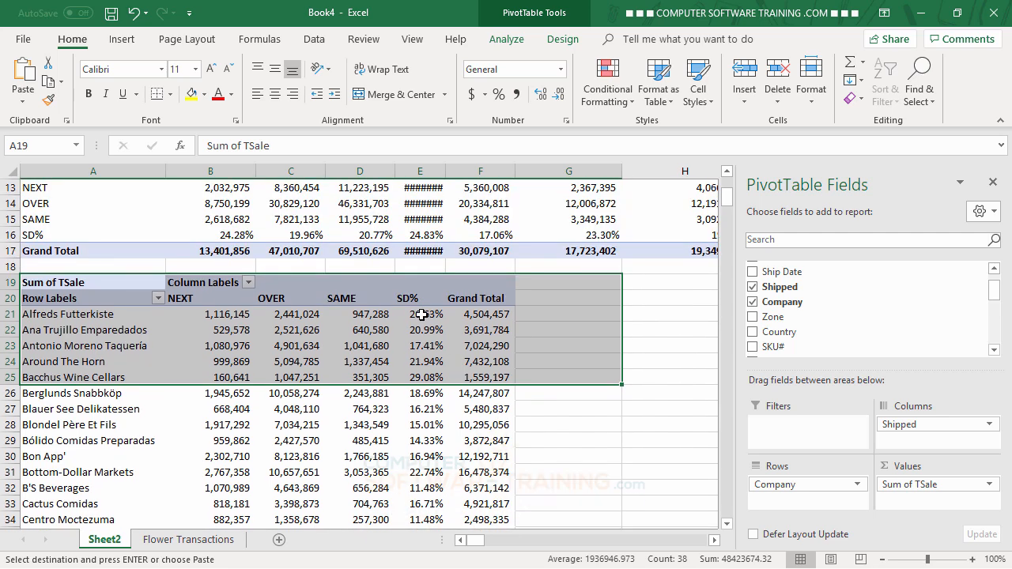
- Sort the companies by their SD% values from largest to smallest and look down the sorted list
click(422, 316)
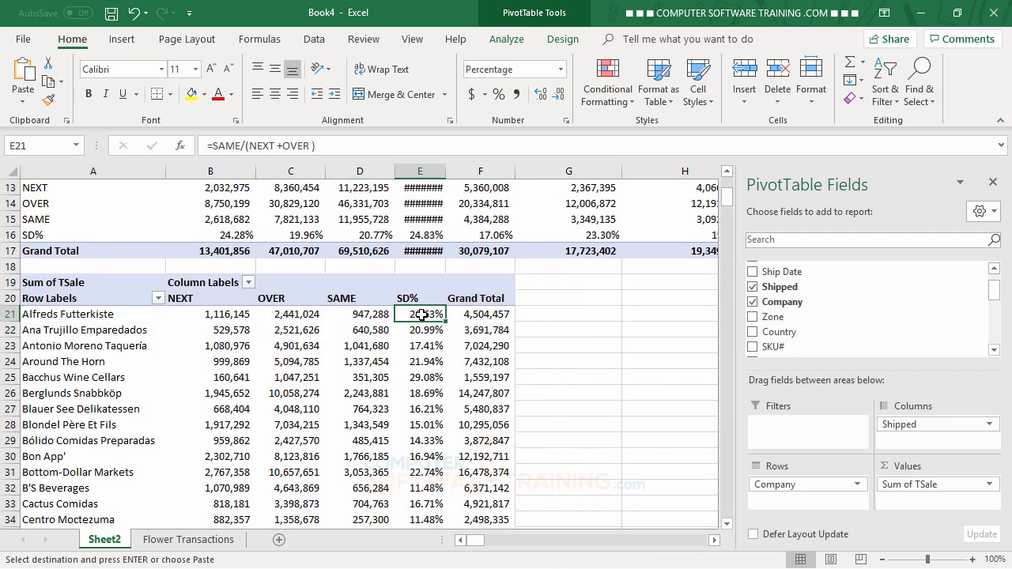
right_click(422, 316)
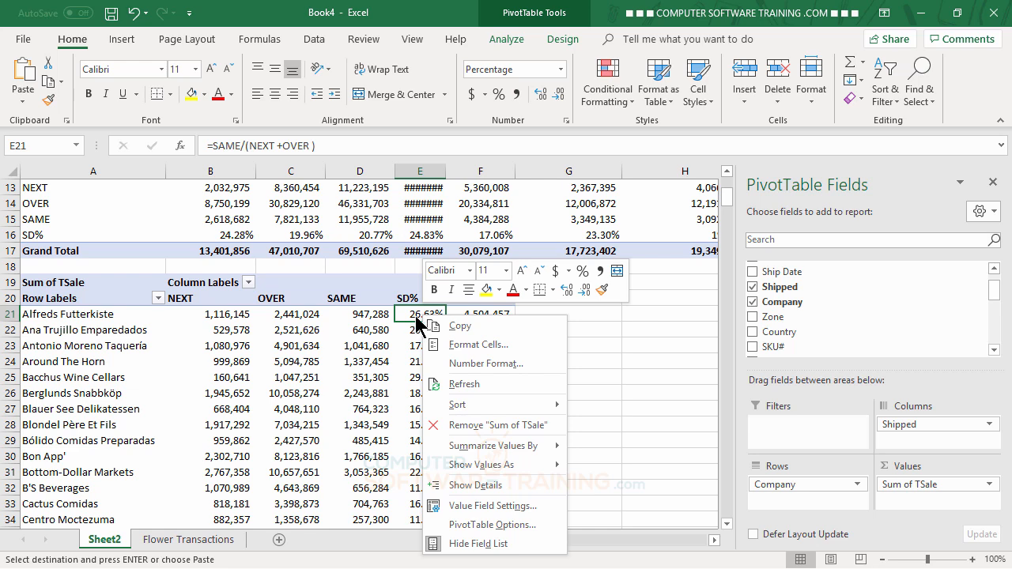
mouse_move(463, 407)
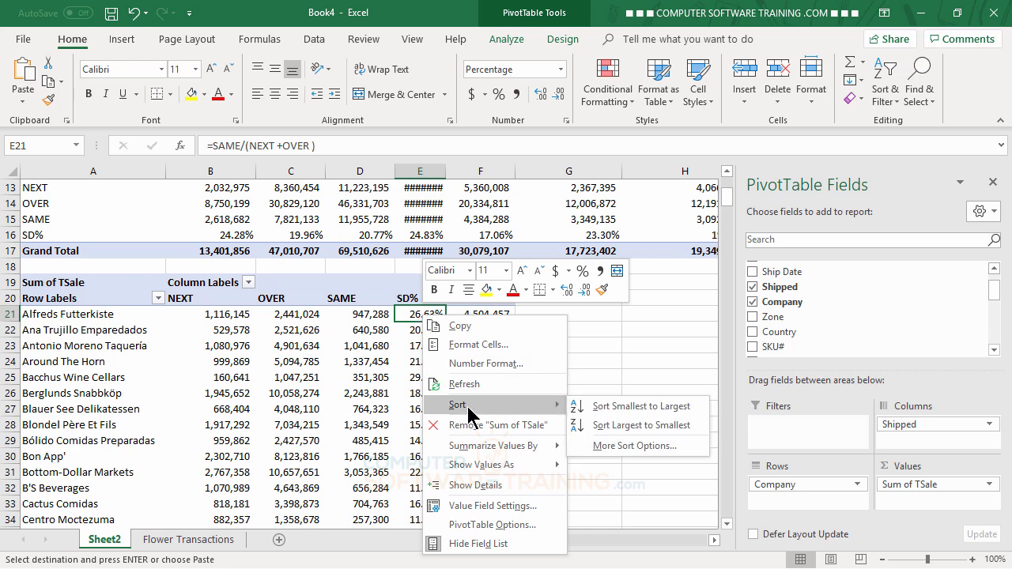
click(615, 427)
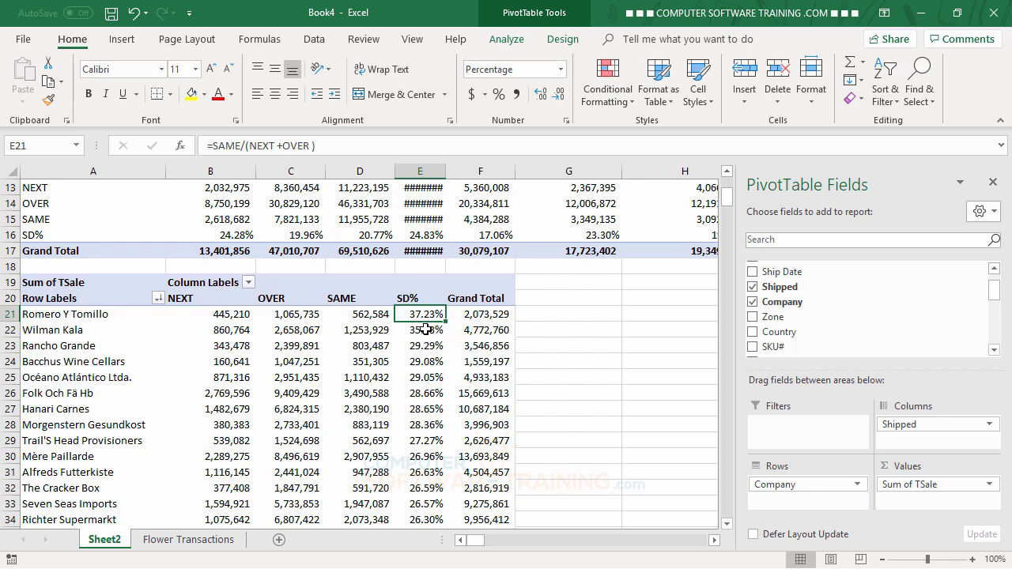
scroll(426, 378, down, 4)
scroll(426, 379, down, 12)
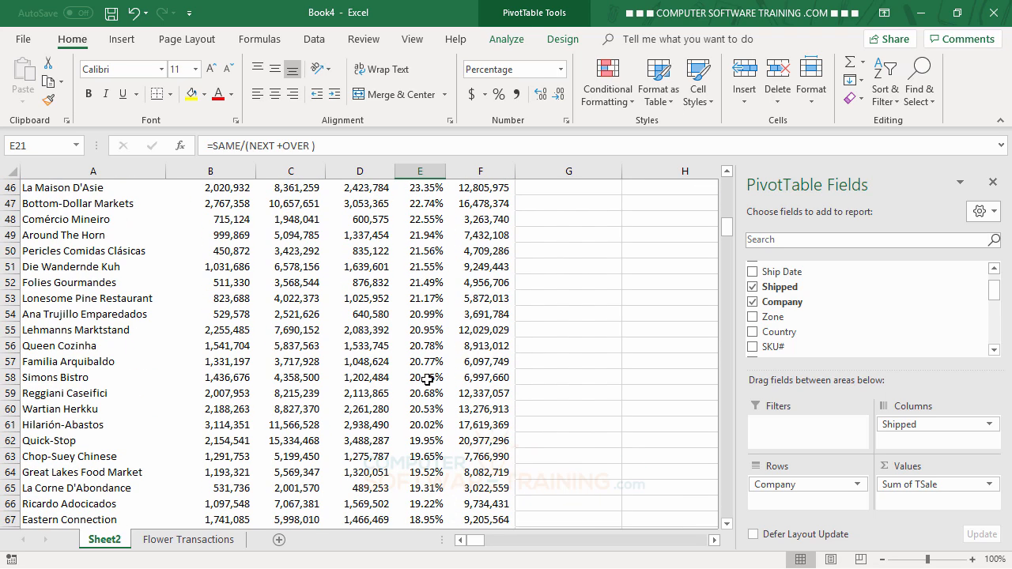
- Copy the Country PivotTable at A11 and paste it at cell A113, below the company PivotTable
scroll(426, 379, up, 19)
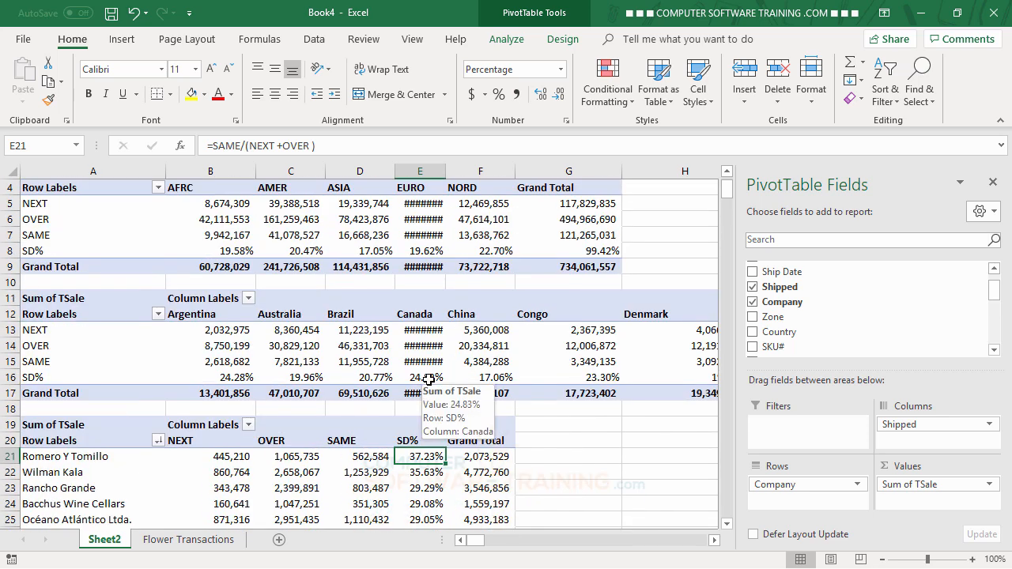
scroll(428, 380, down, 1)
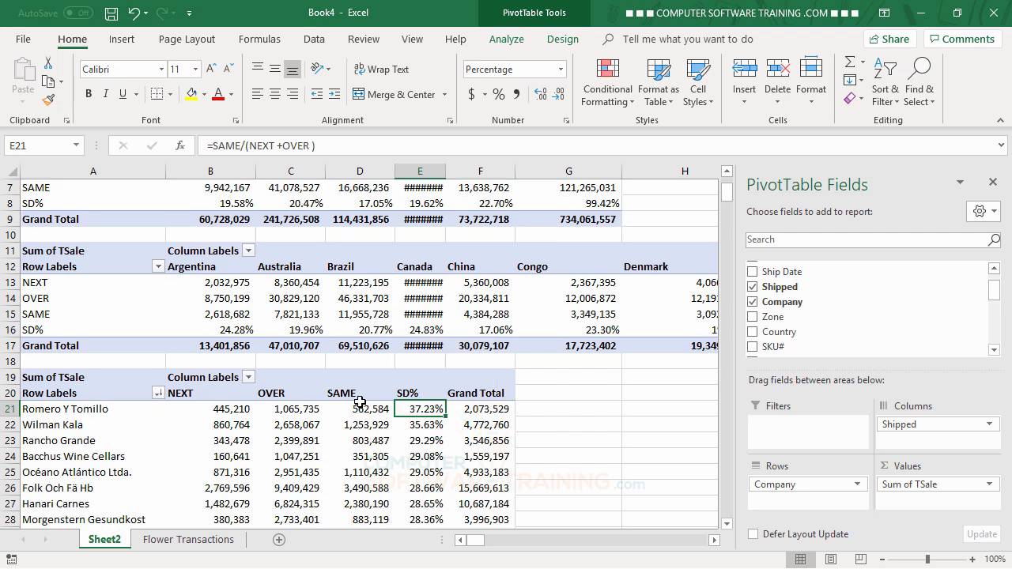
click(22, 247)
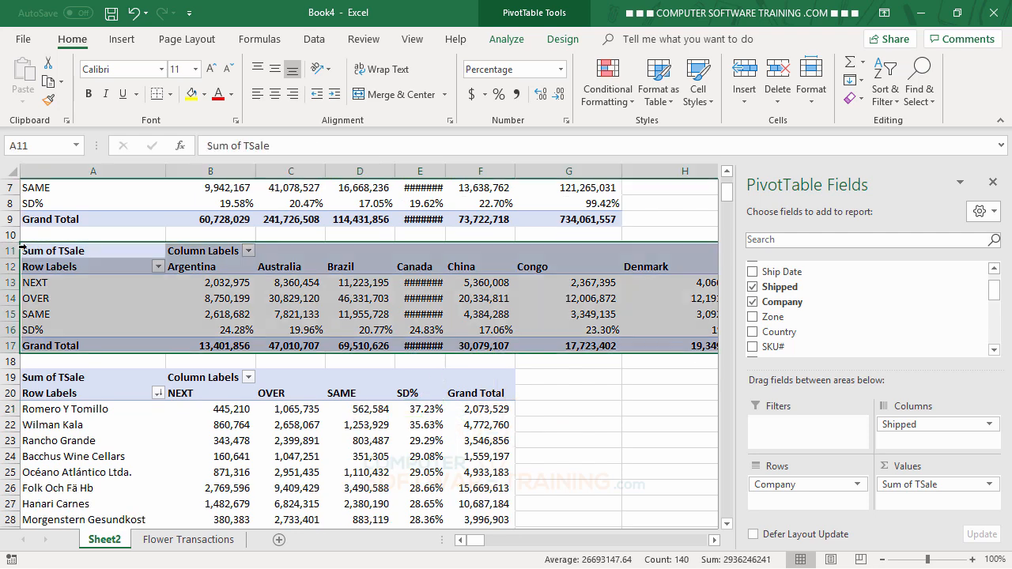
right_click(92, 256)
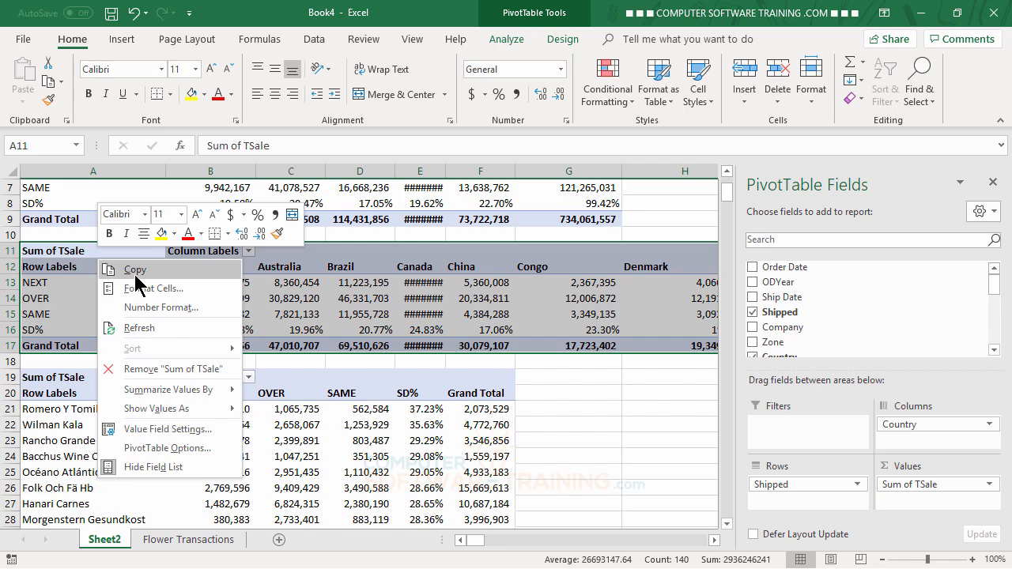
click(136, 272)
scroll(295, 431, down, 20)
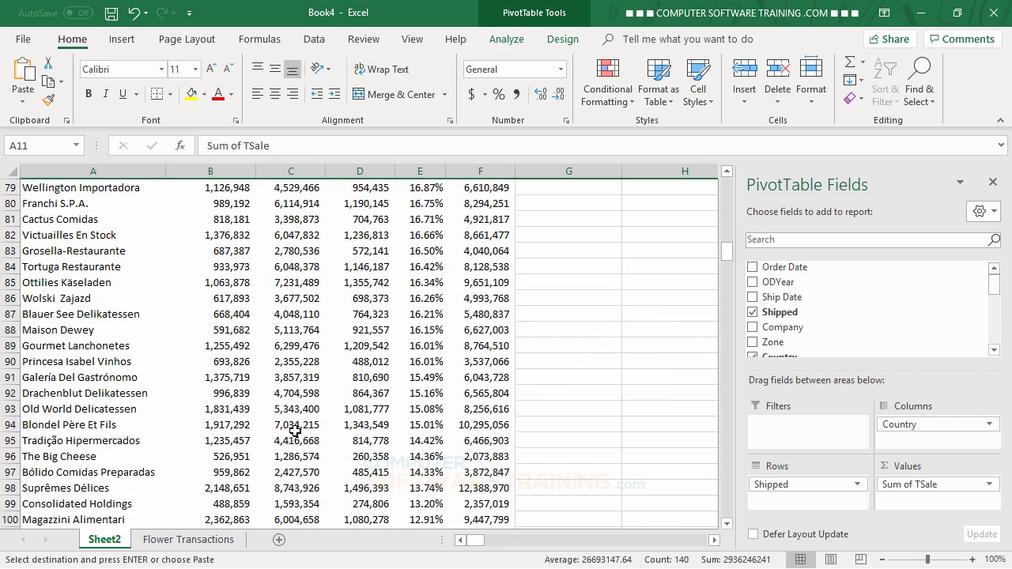
scroll(295, 431, down, 8)
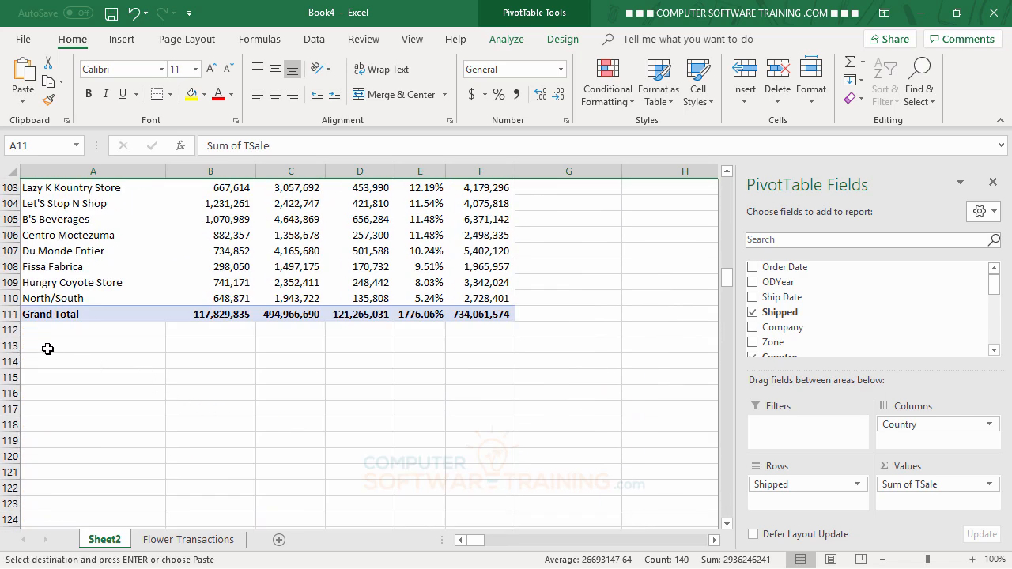
click(48, 349)
right_click(47, 349)
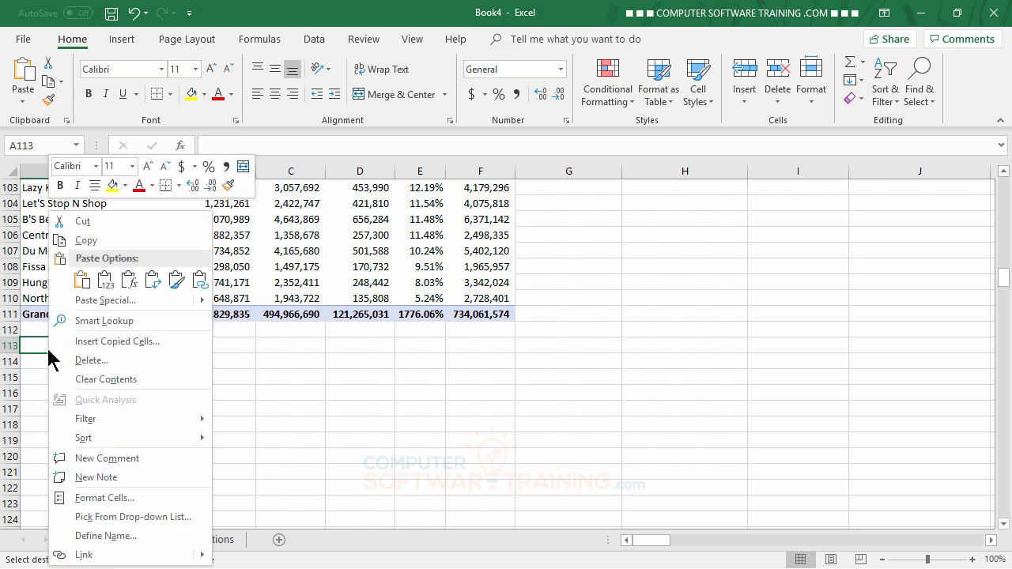
click(81, 280)
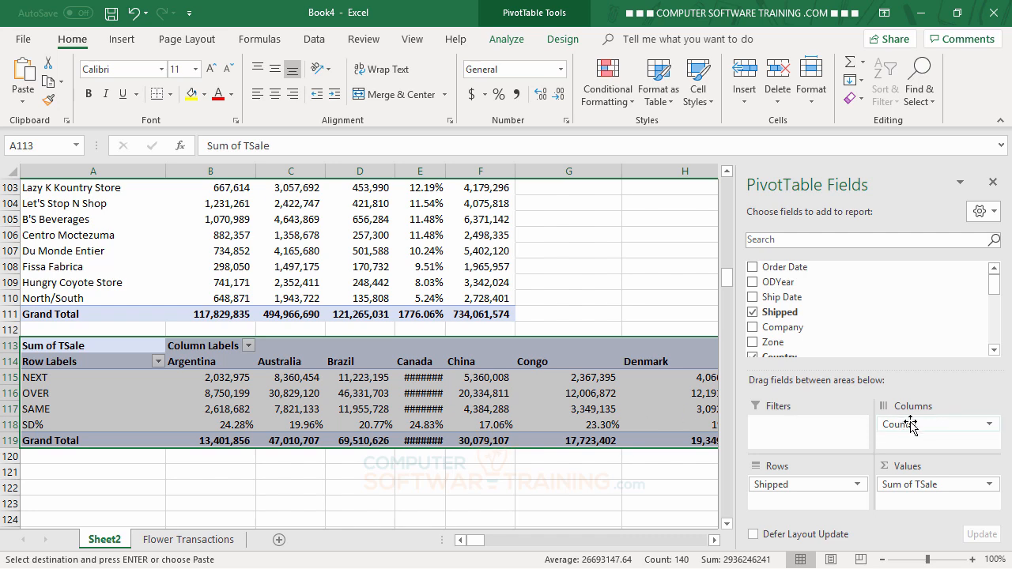
drag(913, 431, 633, 490)
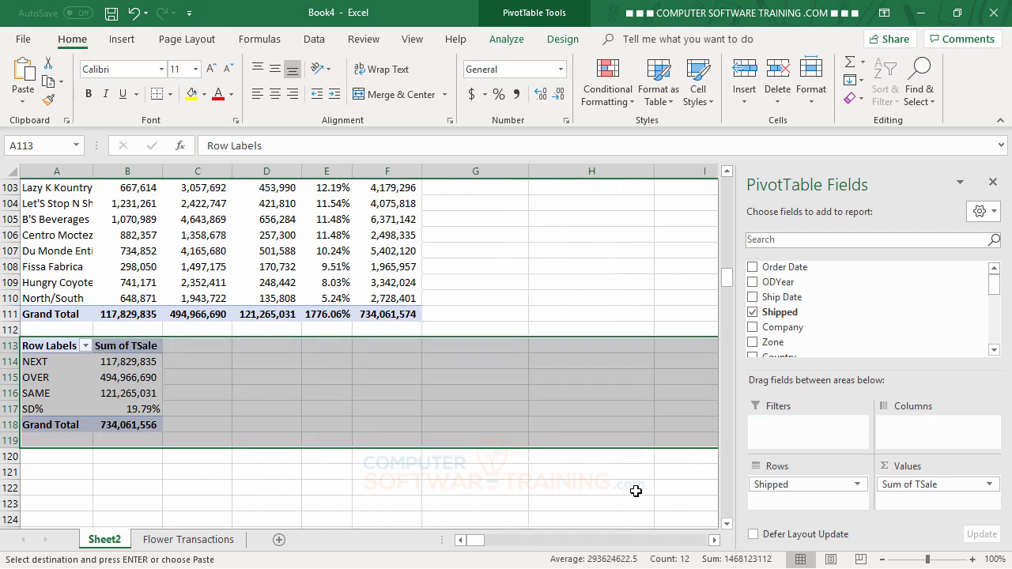
click(995, 351)
click(995, 350)
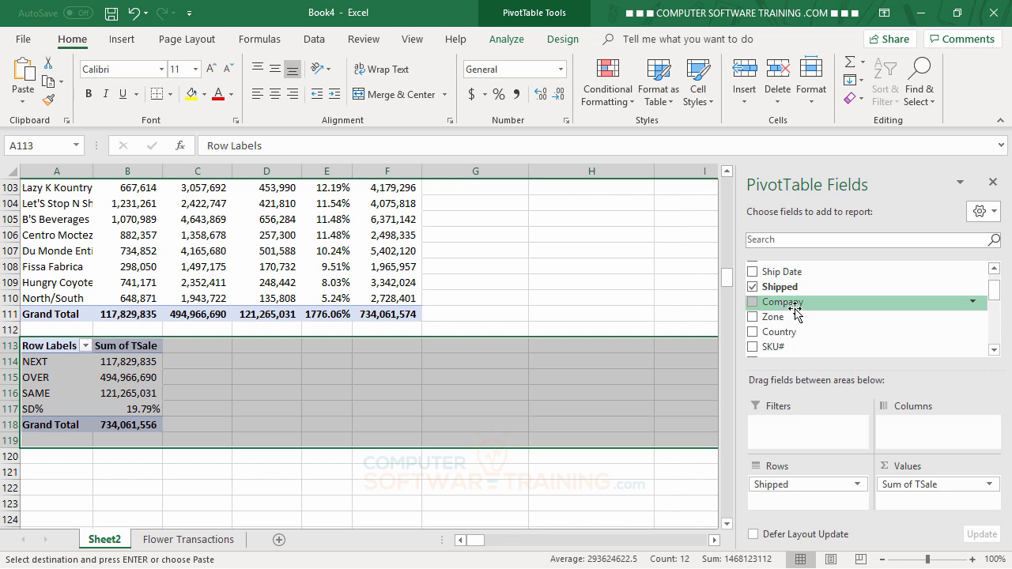
scroll(557, 389, down, 2)
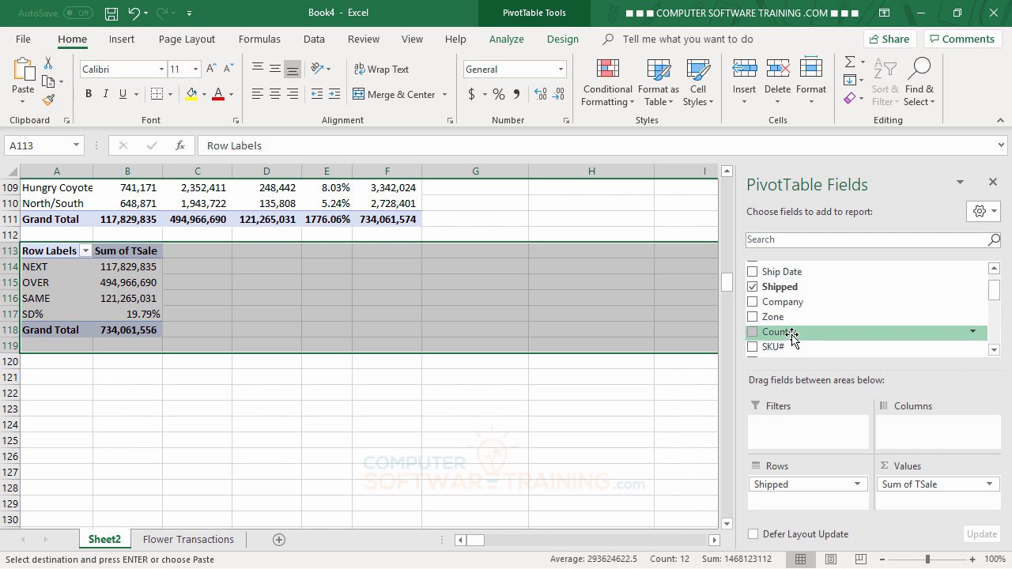
drag(792, 336, 917, 425)
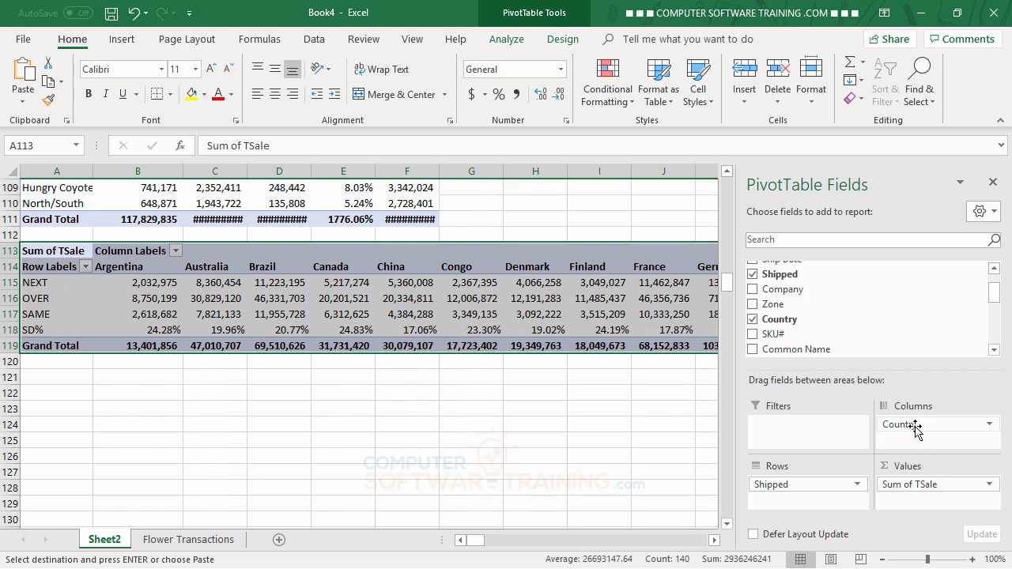
- In the PivotTable at A113, place Country in the rows and Shipped in the columns, and sort the countries by SD% from largest to smallest
mouse_move(915, 427)
mouse_down()
mouse_move(838, 510)
mouse_move(829, 503)
mouse_move(914, 434)
mouse_up()
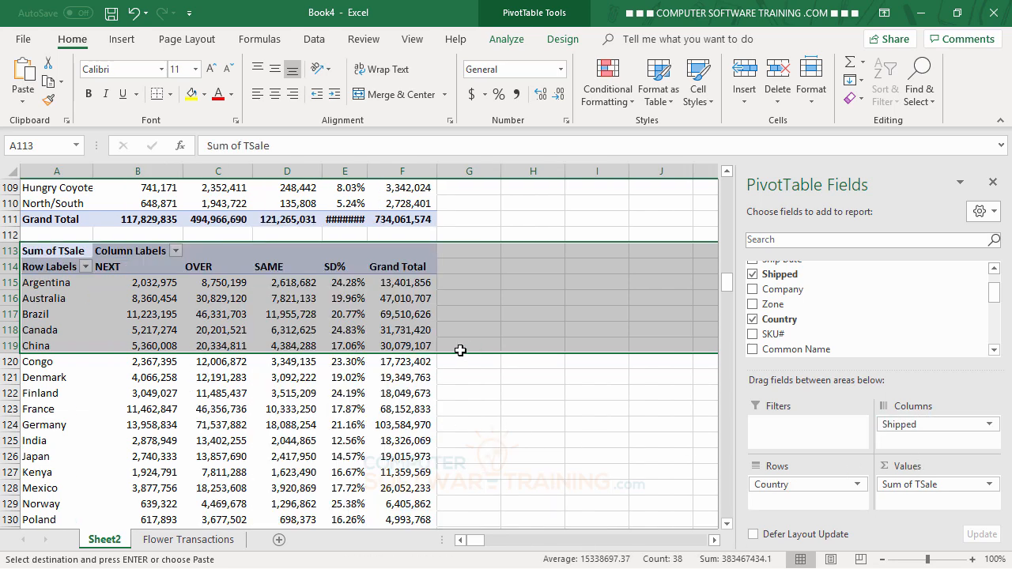
click(349, 284)
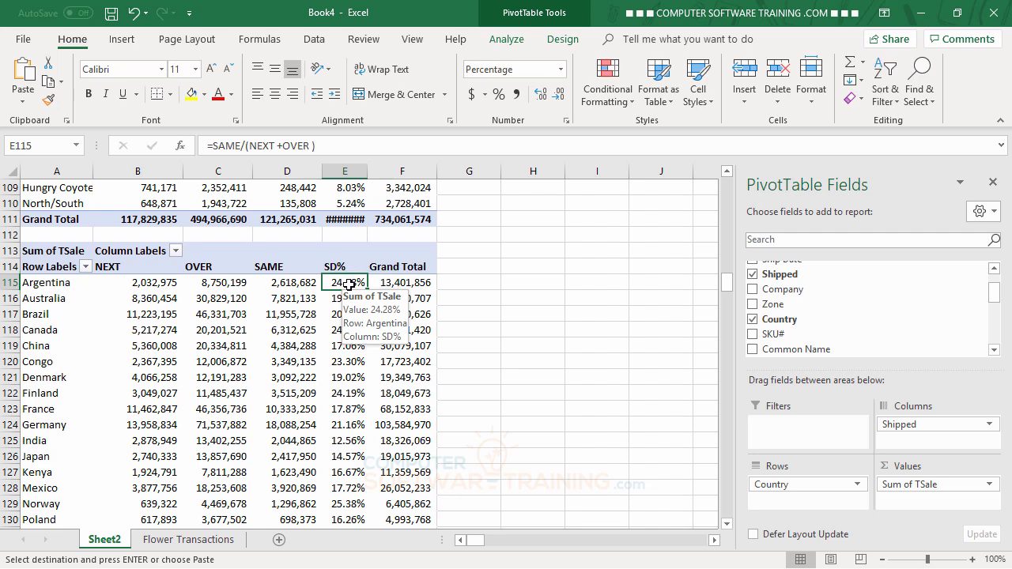
right_click(349, 287)
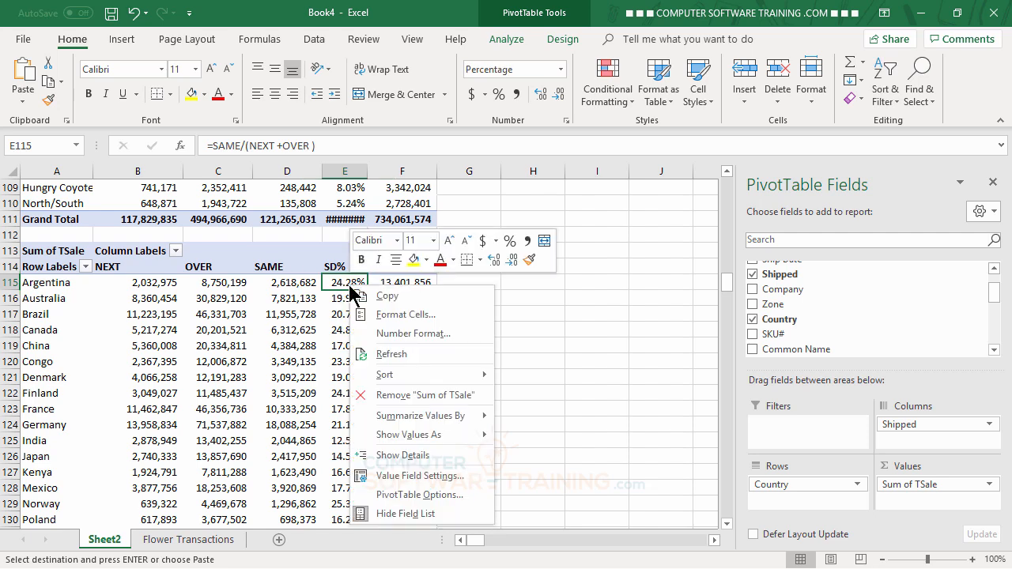
mouse_move(401, 376)
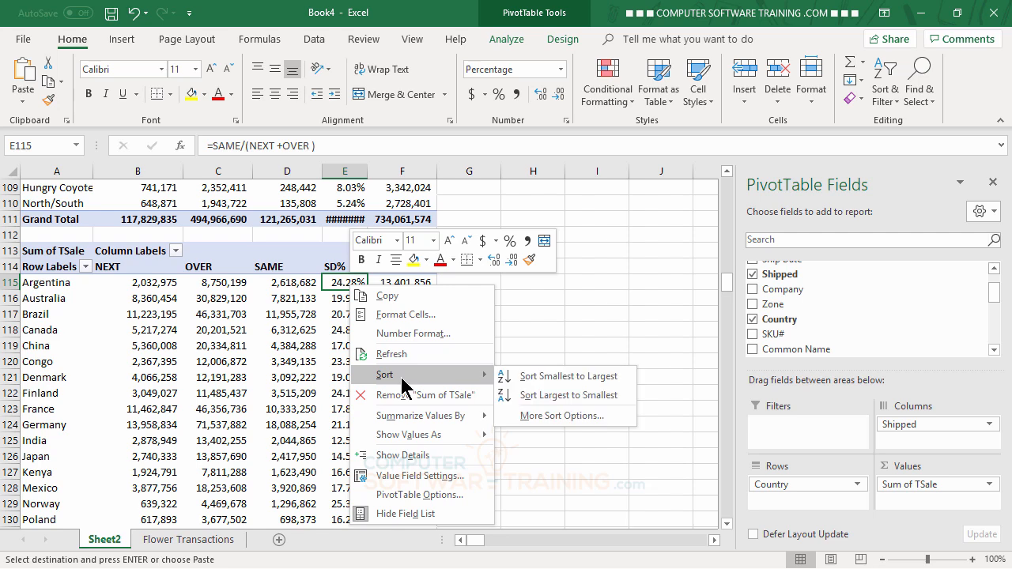
click(559, 396)
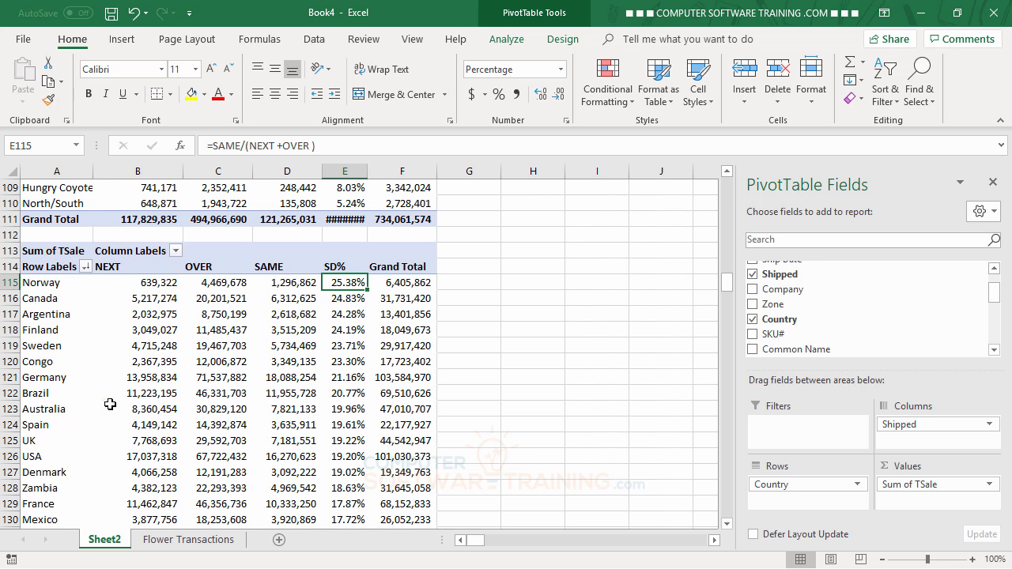
mouse_move(353, 416)
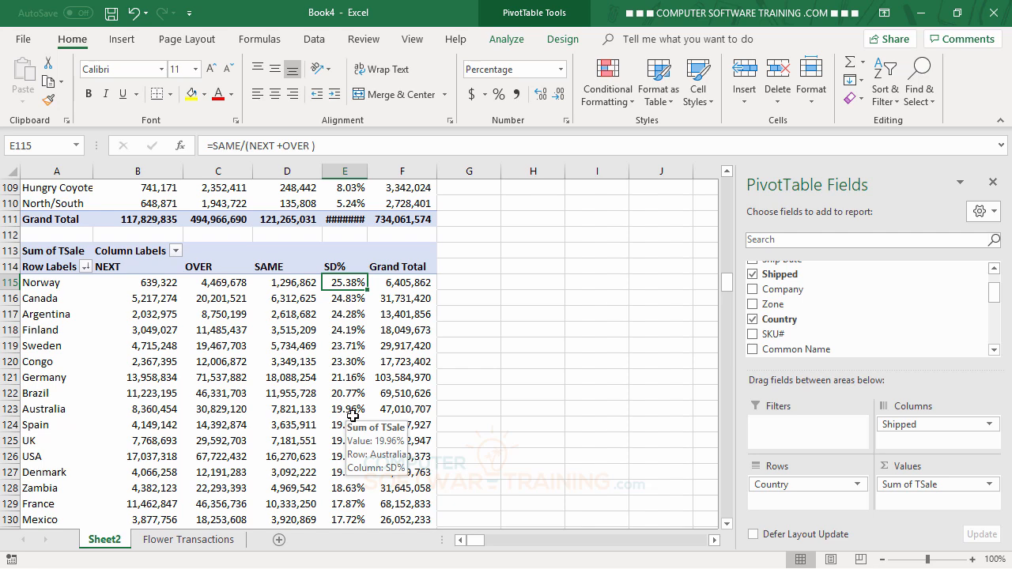
- Create a PivotTable on a new worksheet from the Flower Transactions data, range $A$1:$T$9346
click(192, 546)
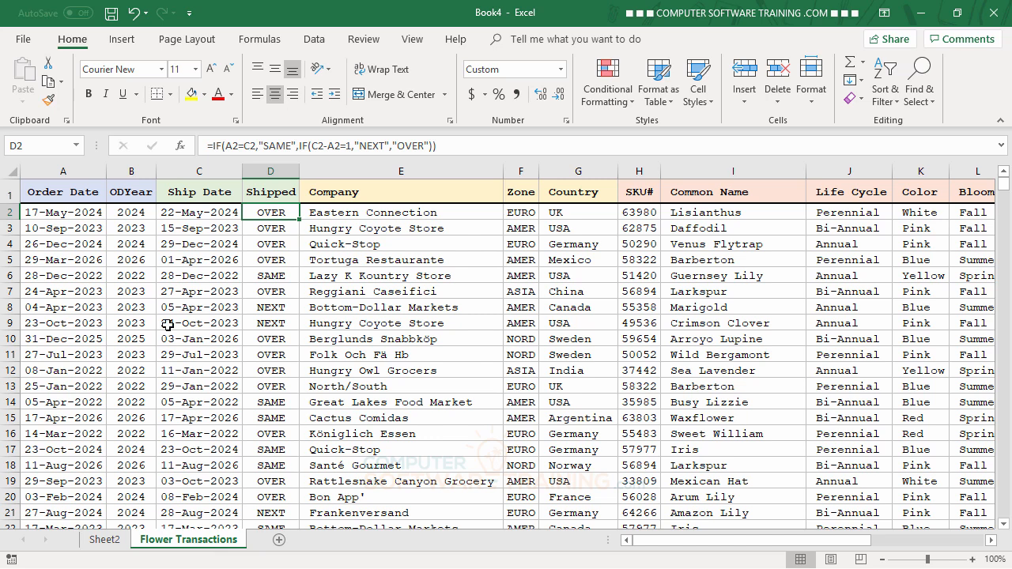
click(136, 210)
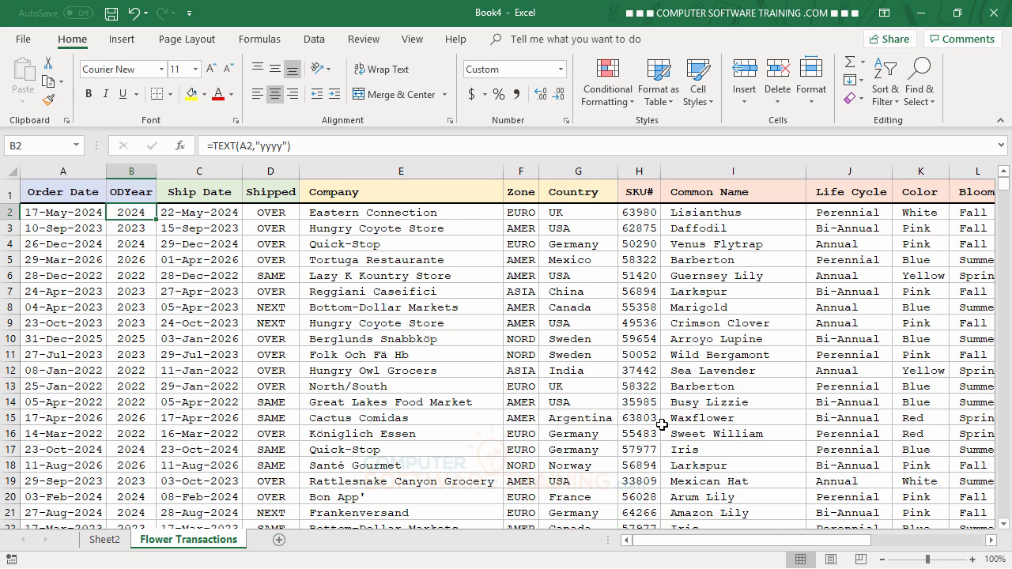
click(118, 46)
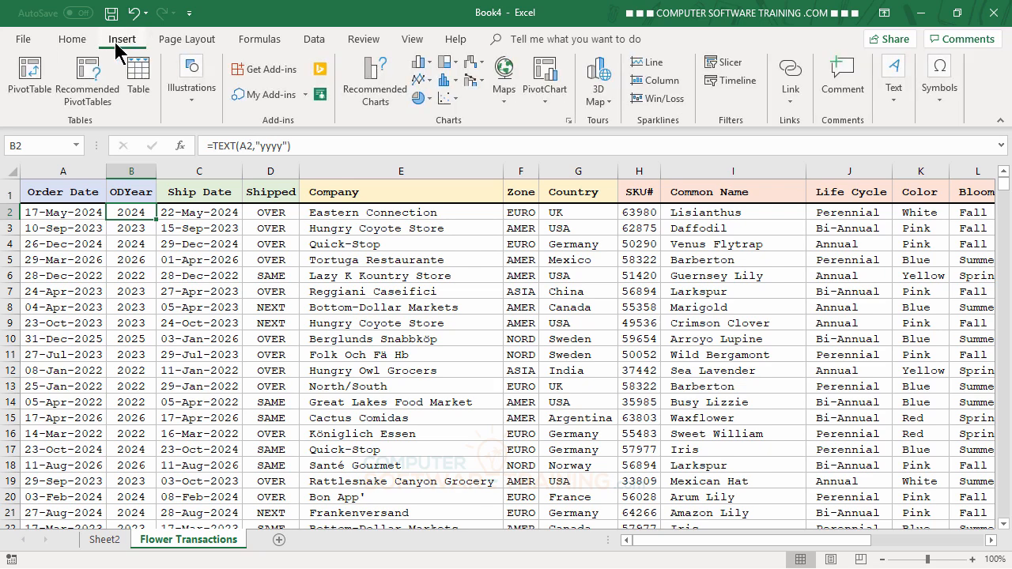
click(36, 79)
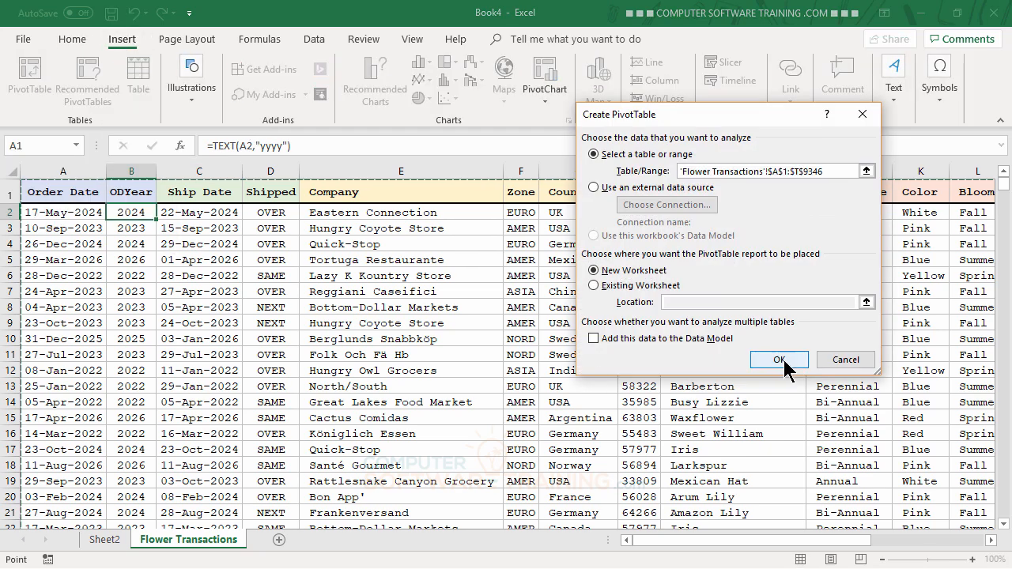
click(763, 357)
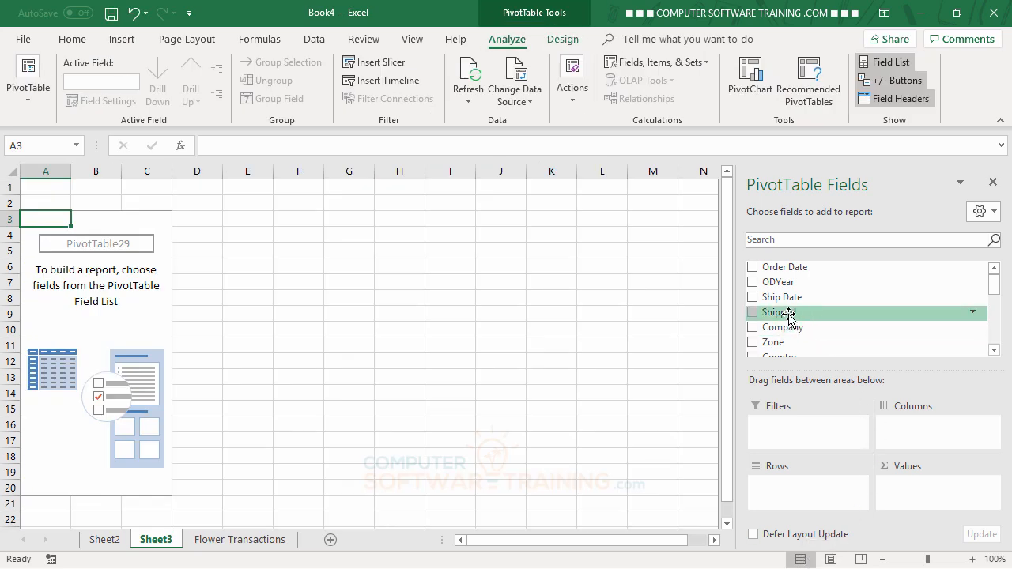
- Place Shipped in the rows and TSale in the values of the new PivotTable
drag(789, 316, 990, 335)
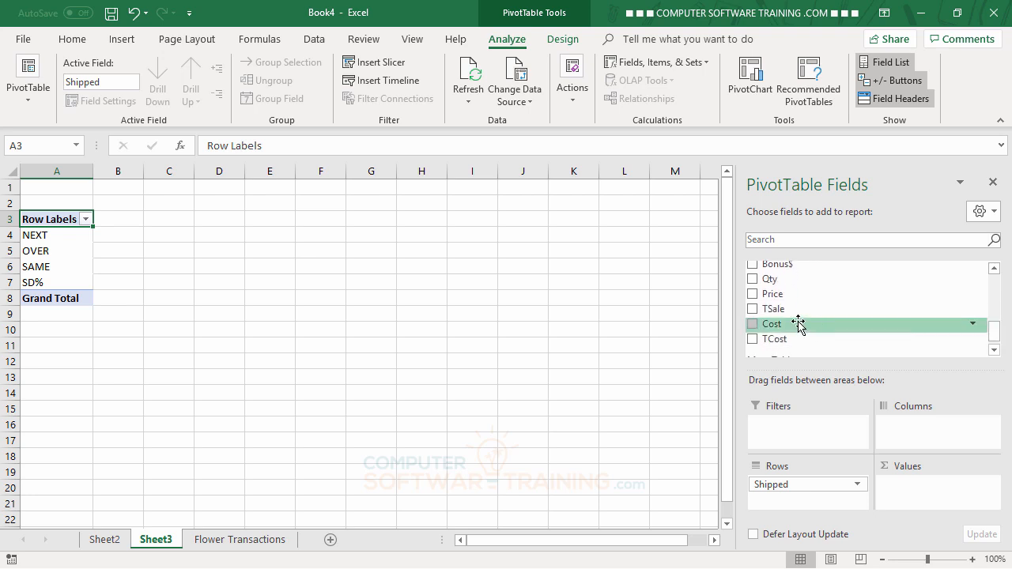
drag(786, 310, 916, 482)
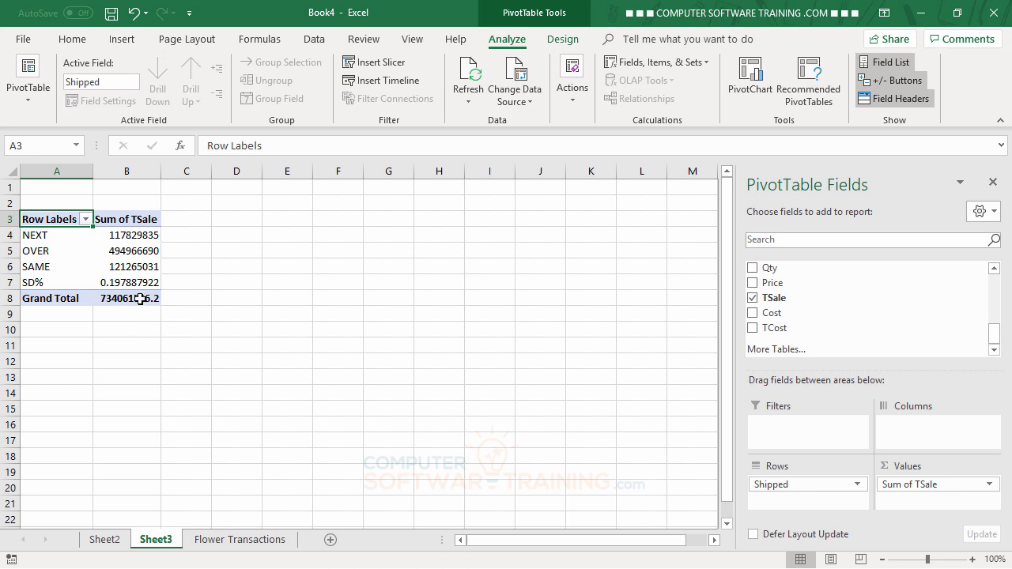
mouse_move(136, 289)
- Try to add the Order Date field to the columns of the Sheet3 PivotTable
drag(998, 340, 995, 273)
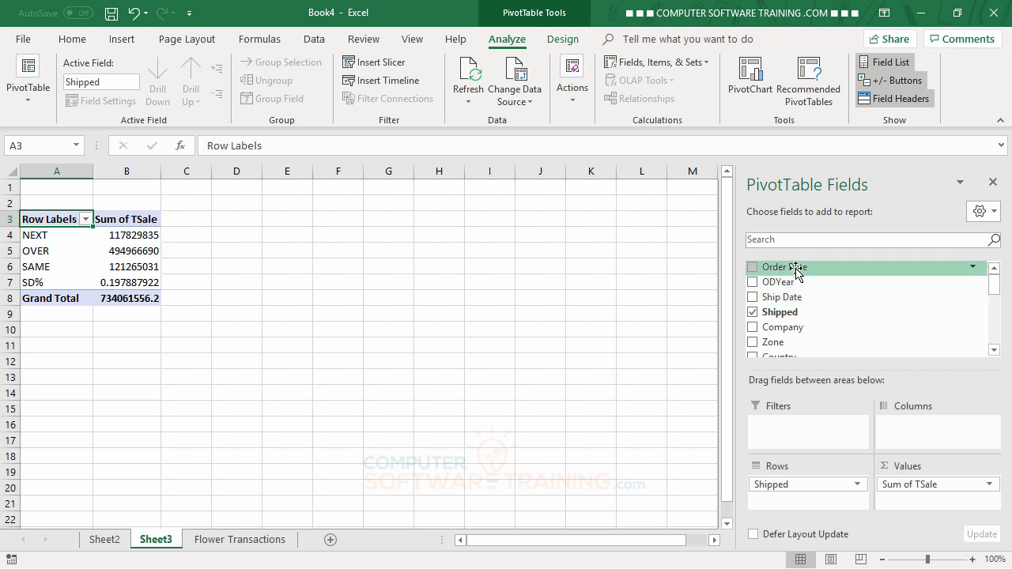
drag(797, 273, 915, 423)
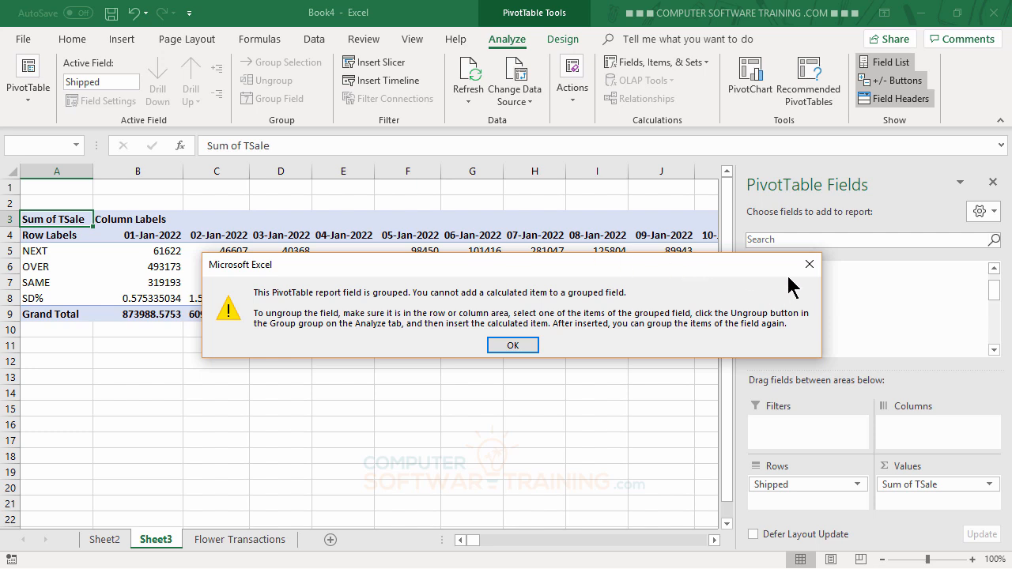
click(813, 268)
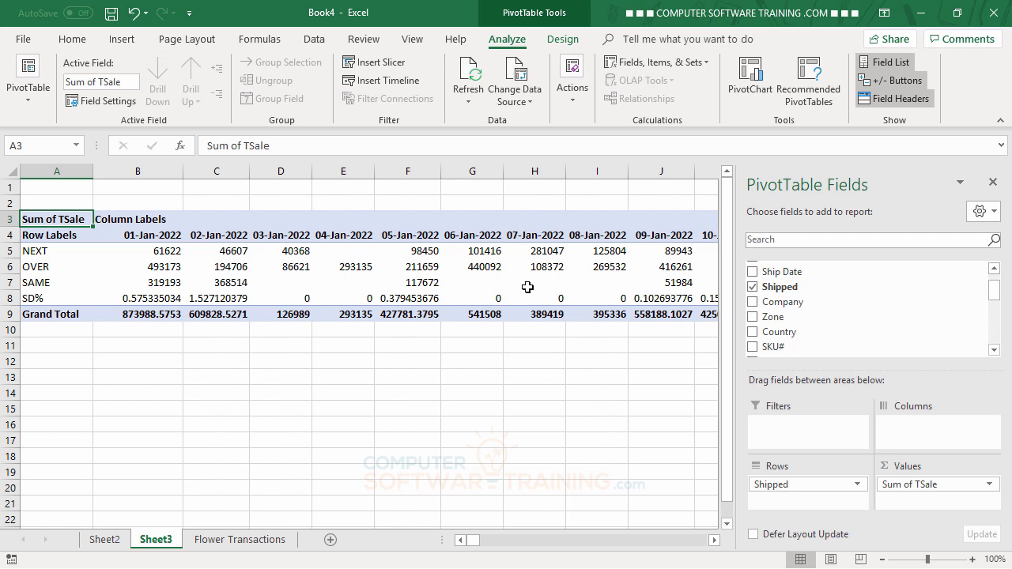
- Replace Order Date with ODYear as the column field of the Sheet3 PivotTable
click(222, 546)
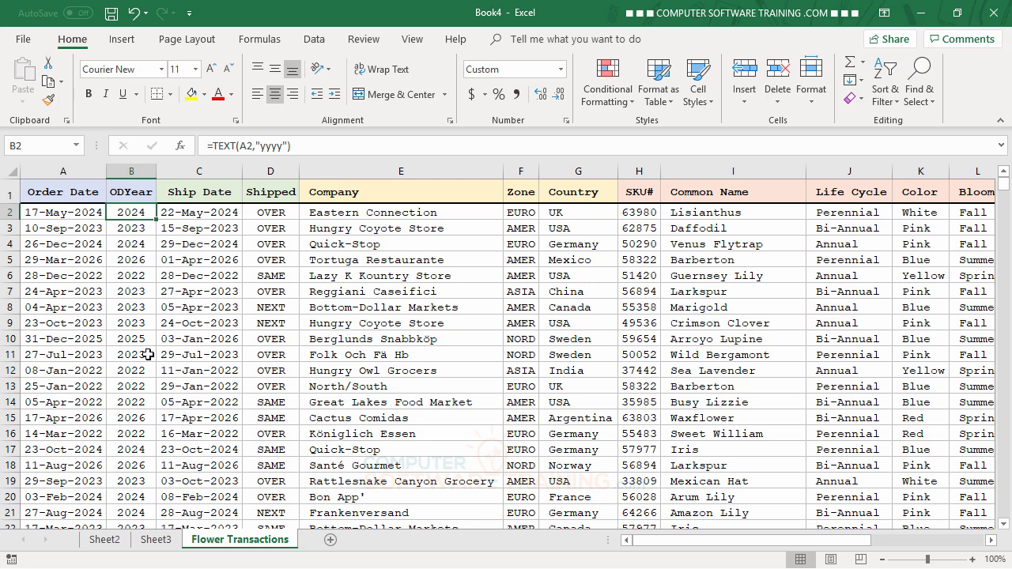
click(156, 541)
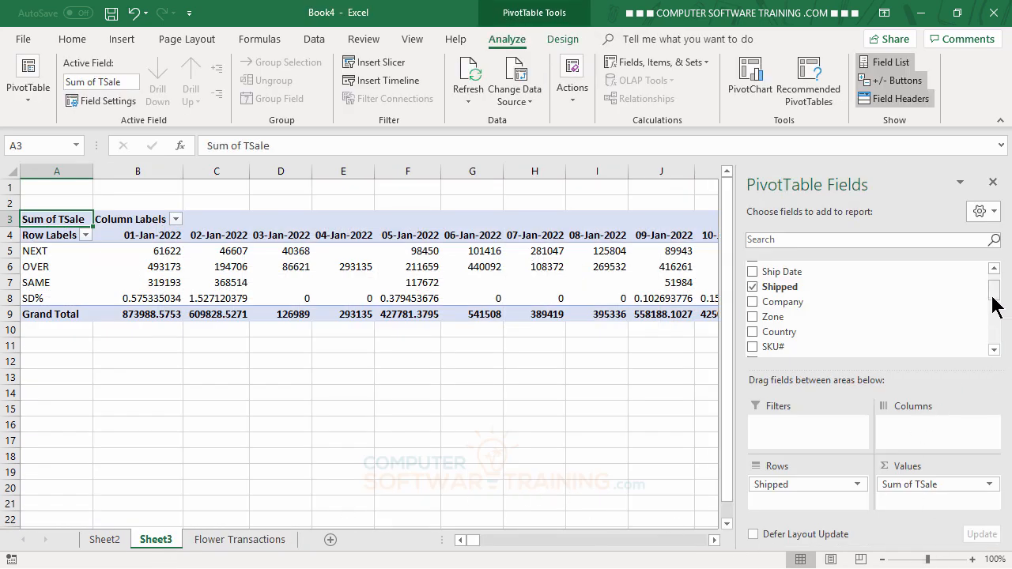
scroll(996, 293, up, 2)
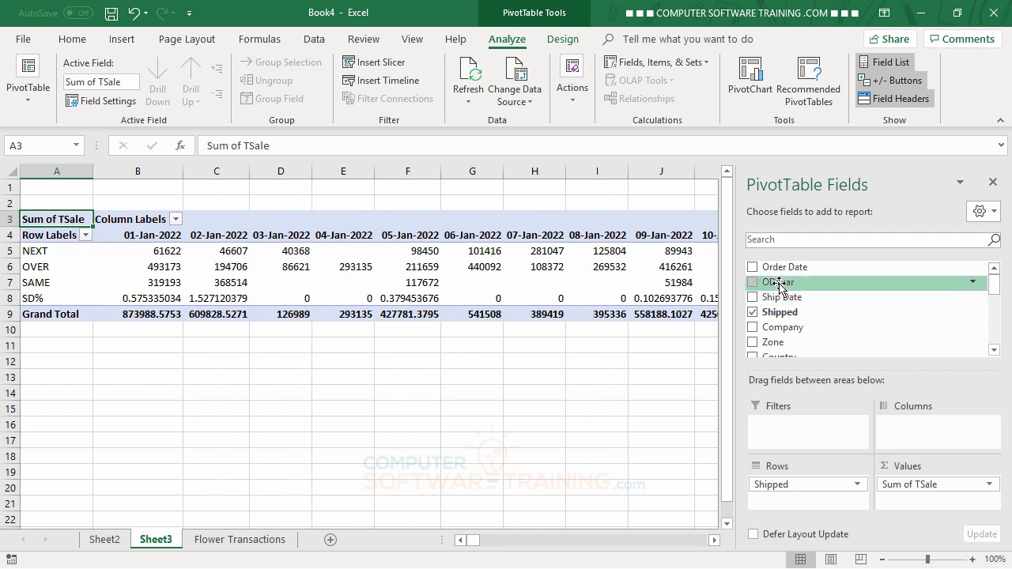
drag(779, 282, 916, 425)
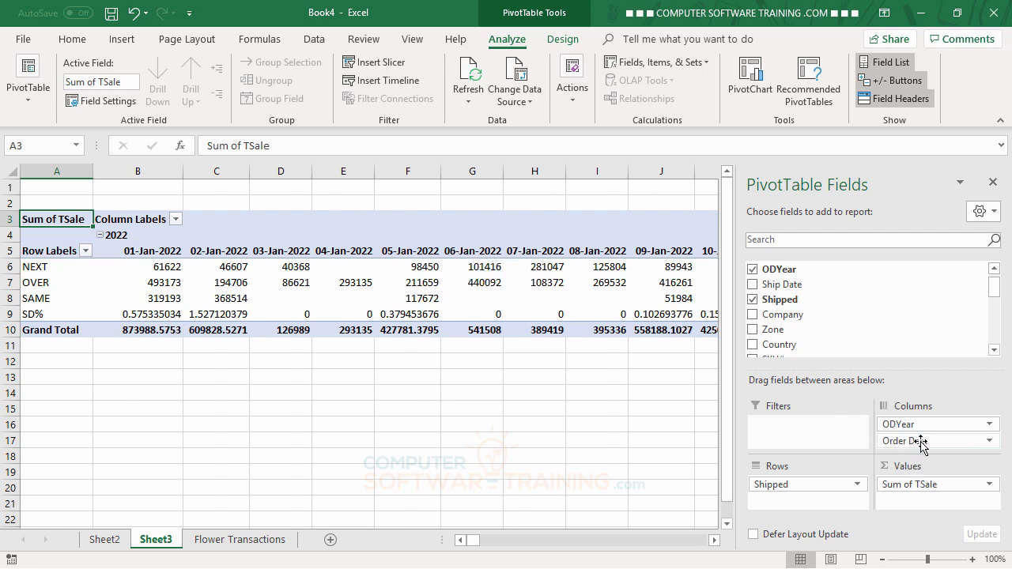
drag(921, 443, 620, 431)
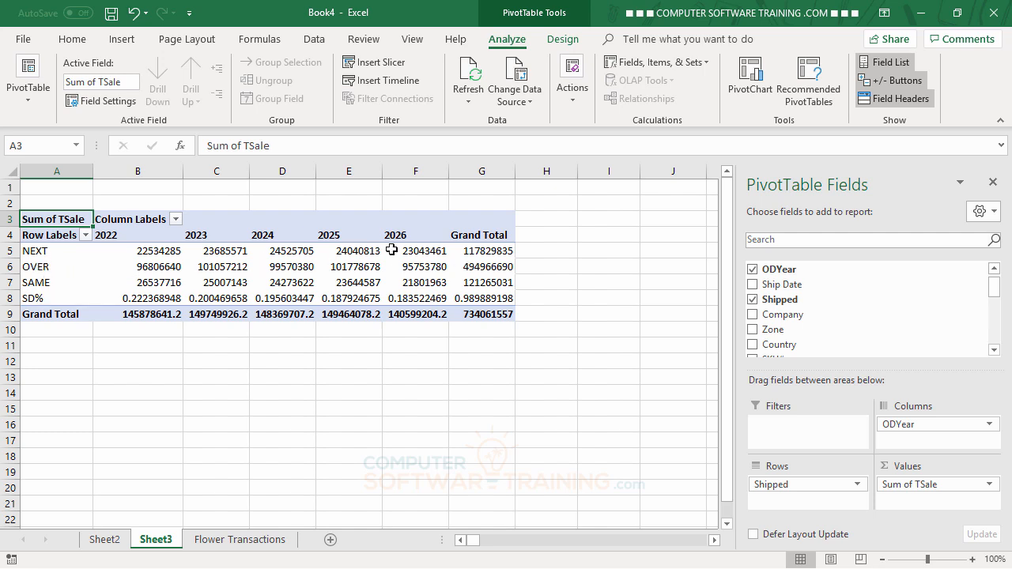
- Review the ODYear formula in the Flower Transactions sheet and return to the yearly PivotTable on Sheet3
mouse_move(342, 273)
click(203, 545)
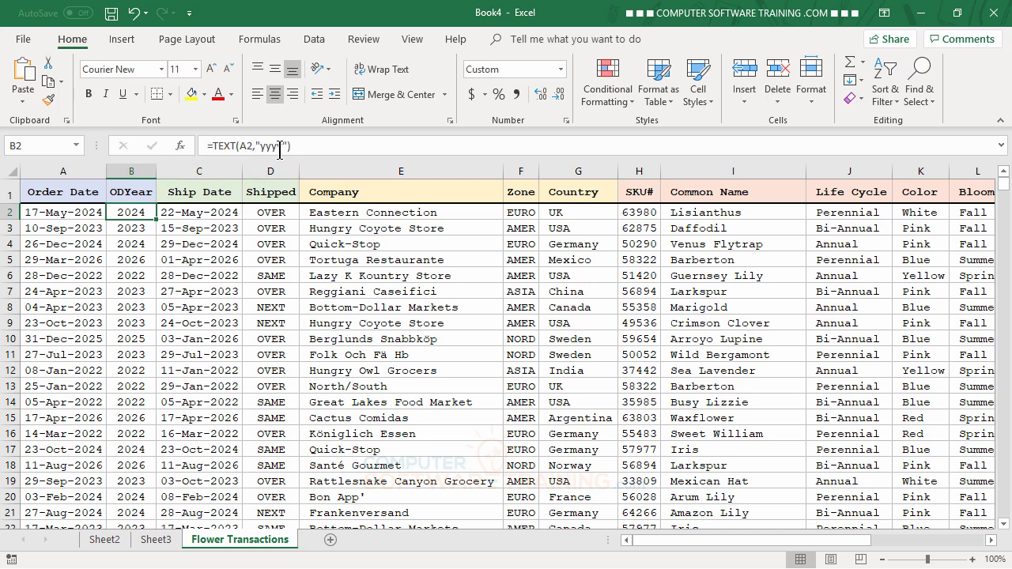
click(156, 541)
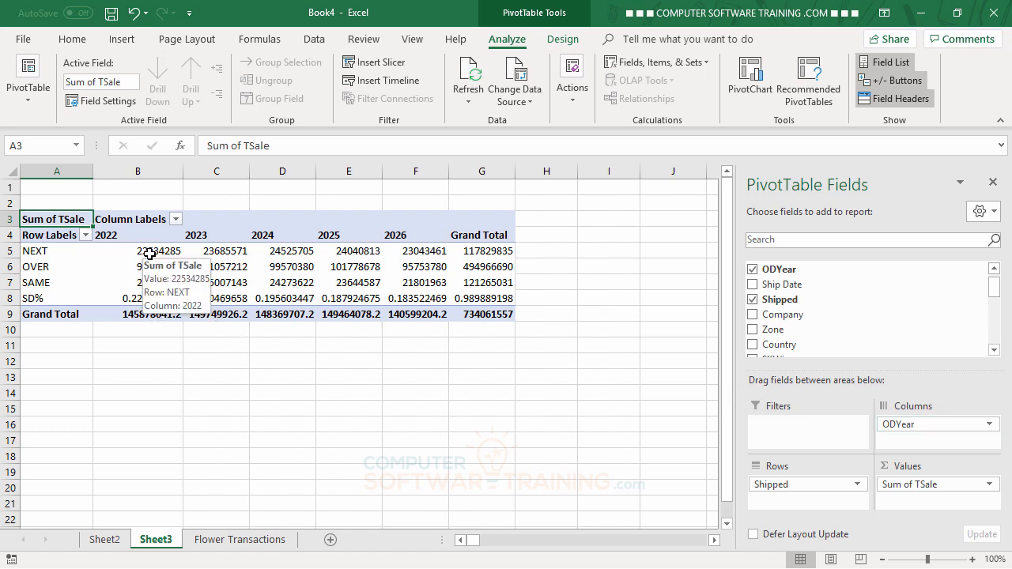
- Format the NEXT, OVER, SAME and Grand Total values with thousands separators and no decimal places
drag(155, 252, 473, 277)
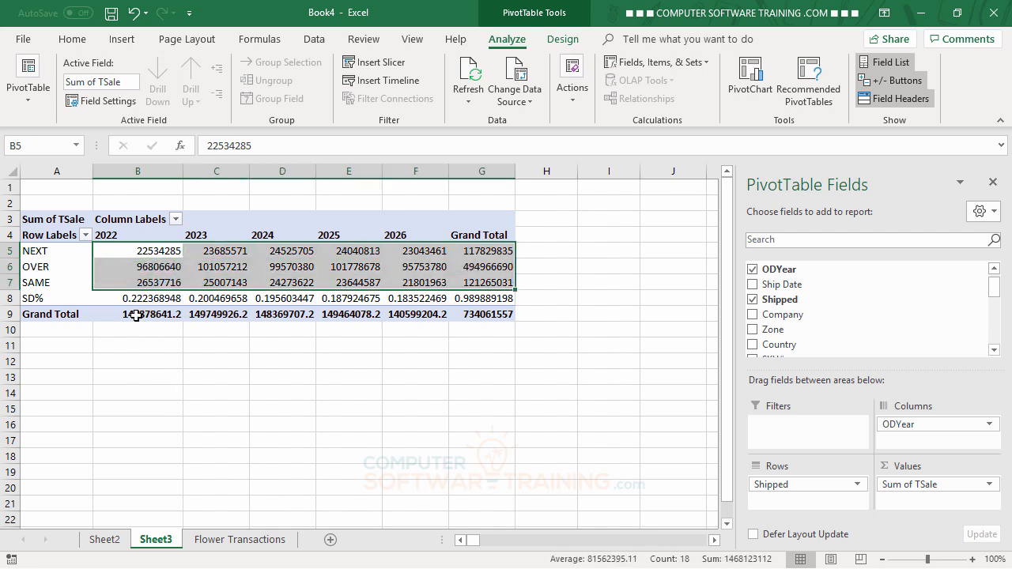
drag(135, 314, 477, 316)
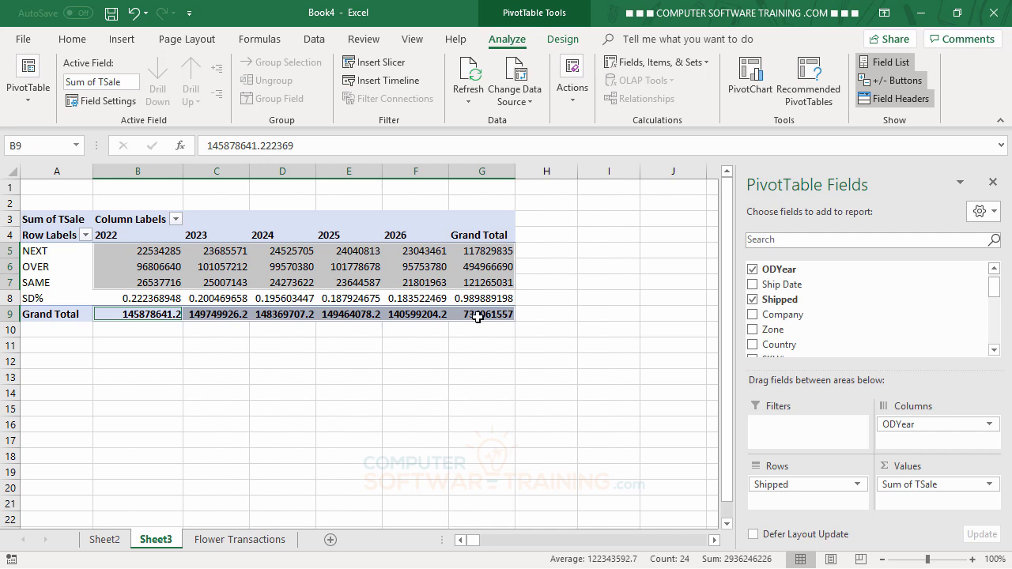
click(72, 39)
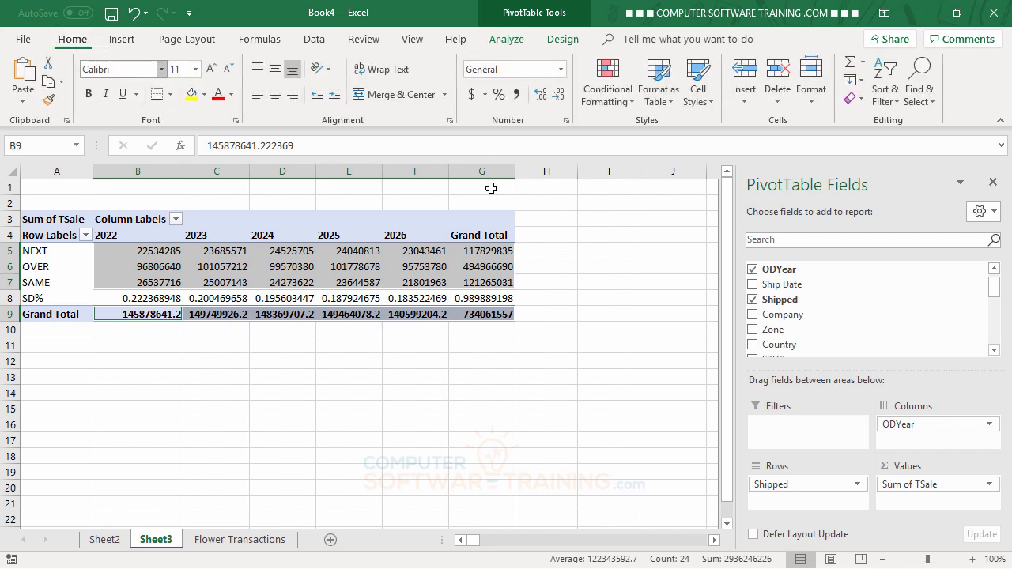
click(517, 93)
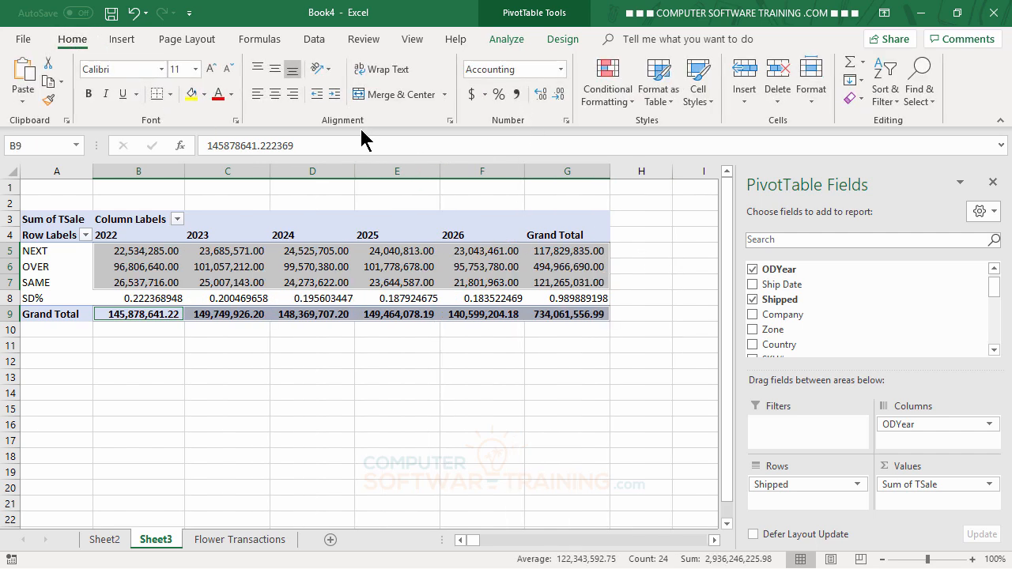
click(558, 98)
click(557, 98)
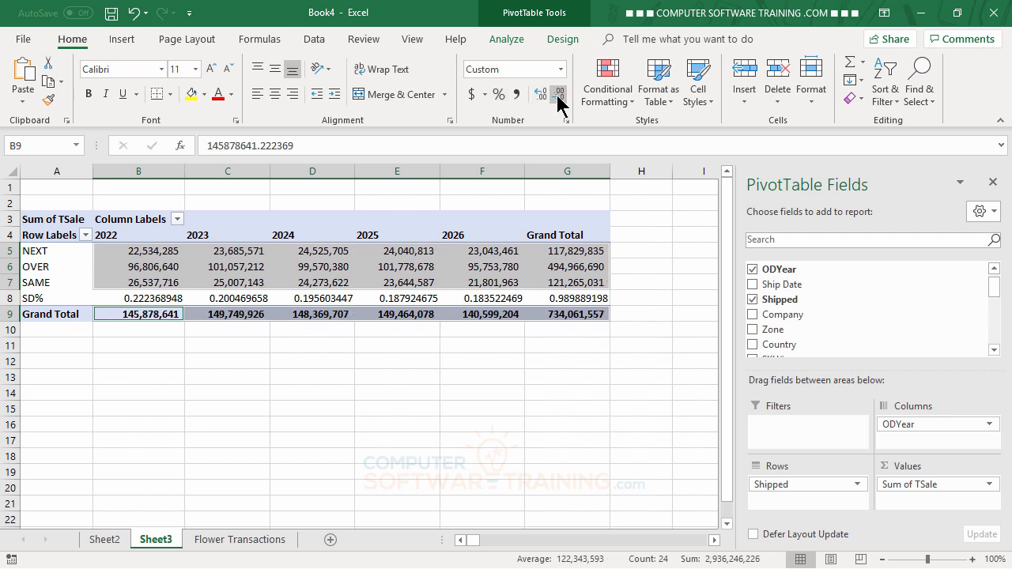
- Format the SD% row across all years and the grand total as percentages with two decimal places
click(143, 297)
drag(221, 294, 551, 305)
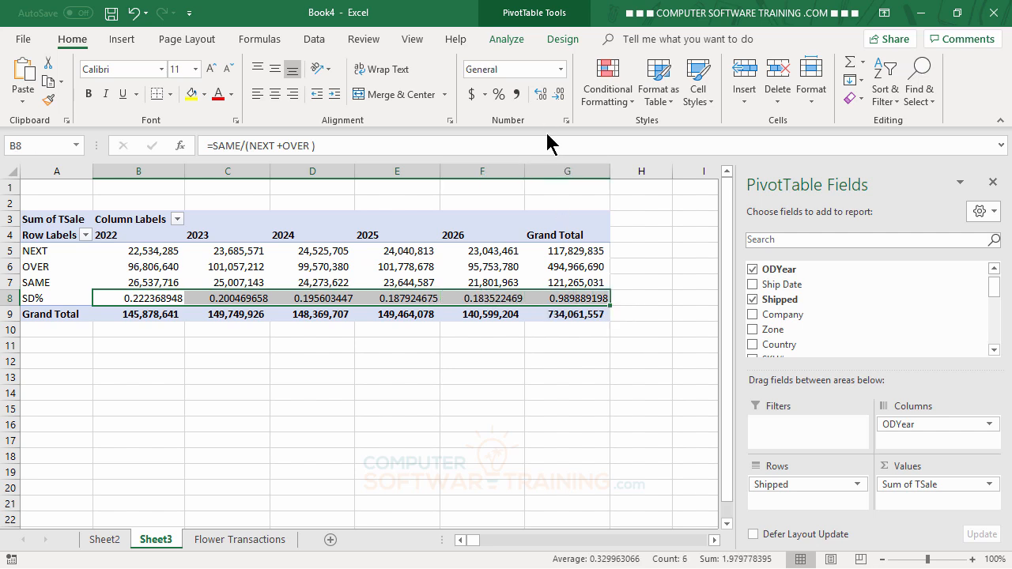
click(499, 95)
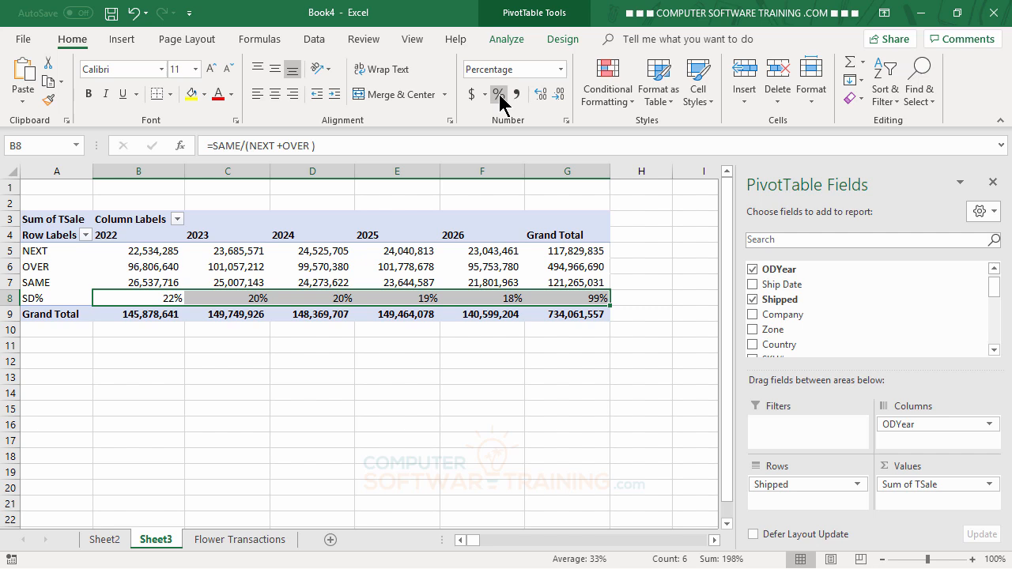
click(541, 95)
click(540, 95)
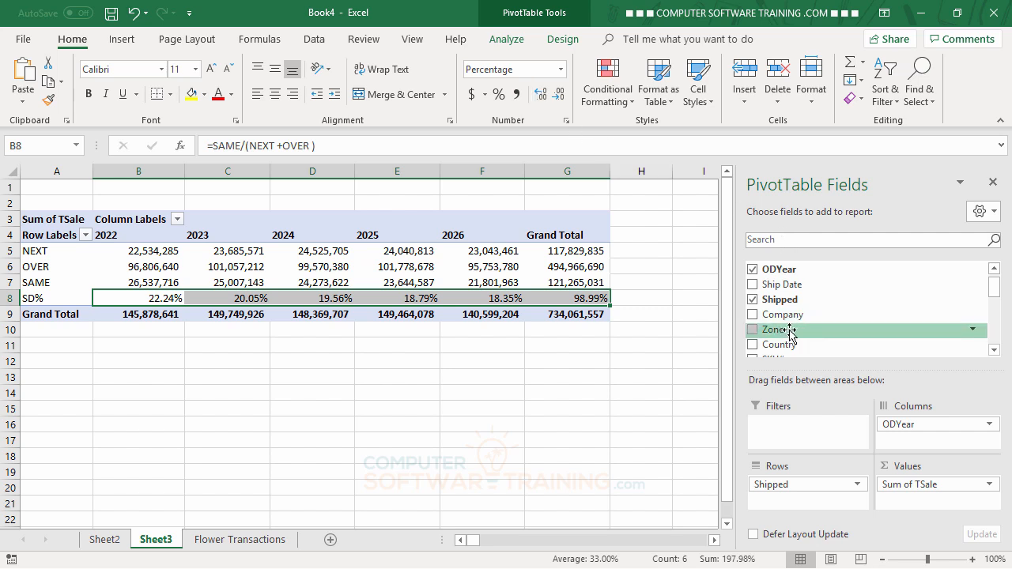
- Add the Zone field to the PivotTable rows beneath Shipped and deselect the table
drag(790, 333, 786, 491)
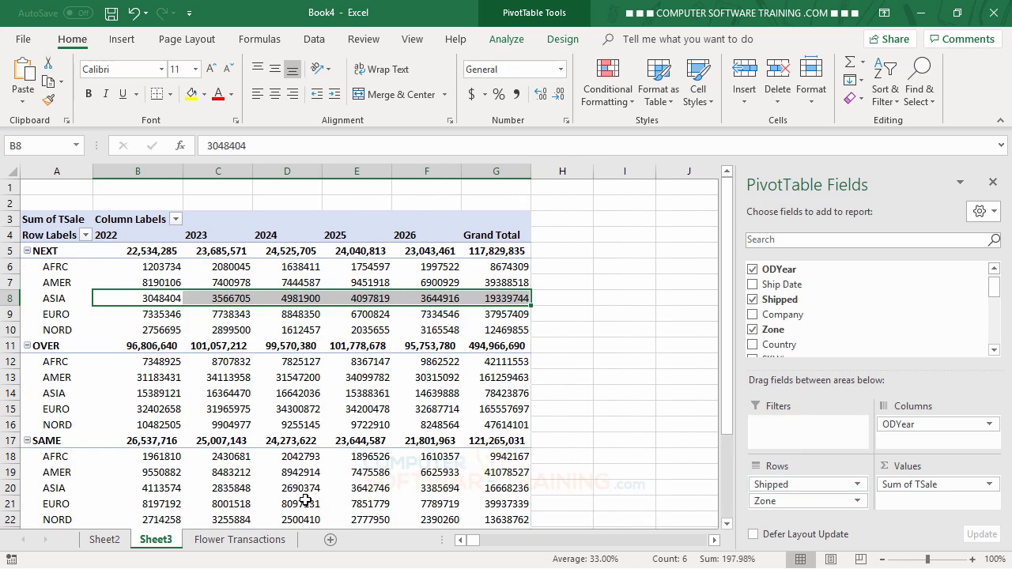
click(584, 283)
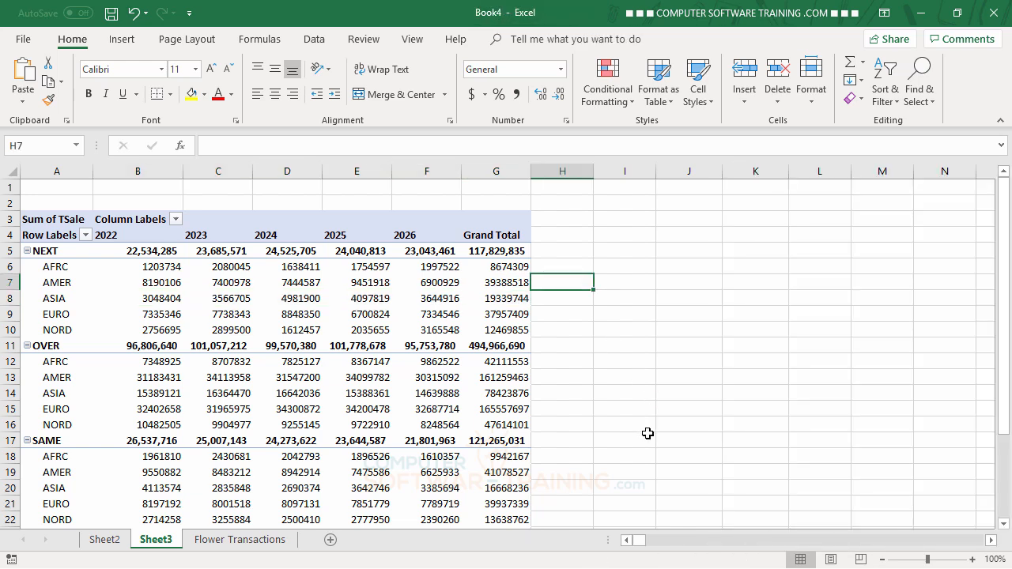